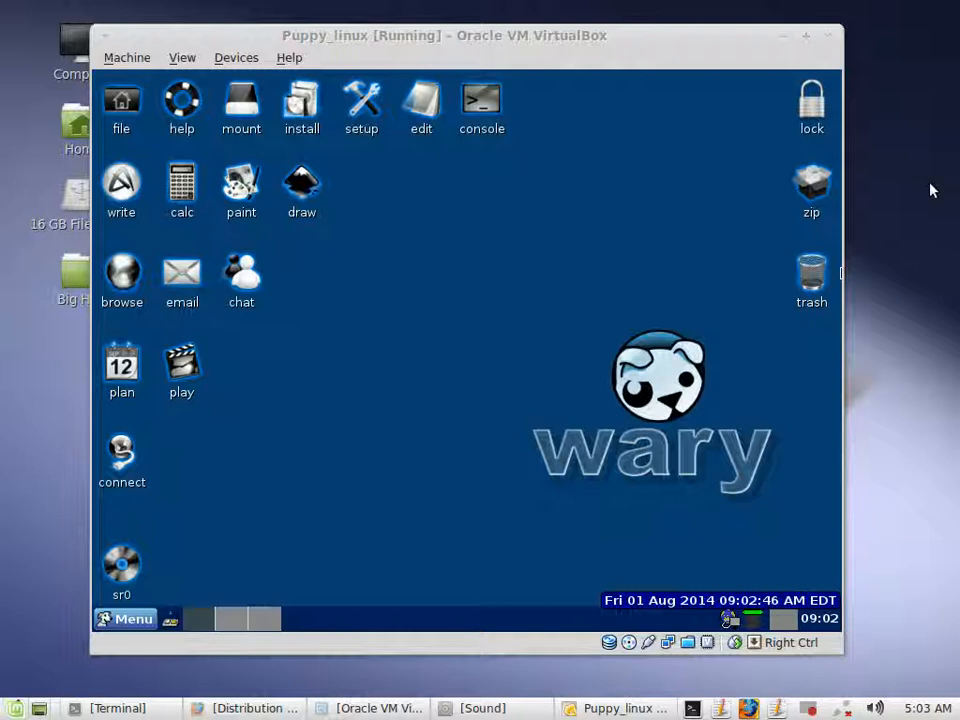
# Enlarge the virtual machine window and open Simple Network Setup for a wired or wireless LAN from Puppy's setup options
pyautogui.click(676, 44)
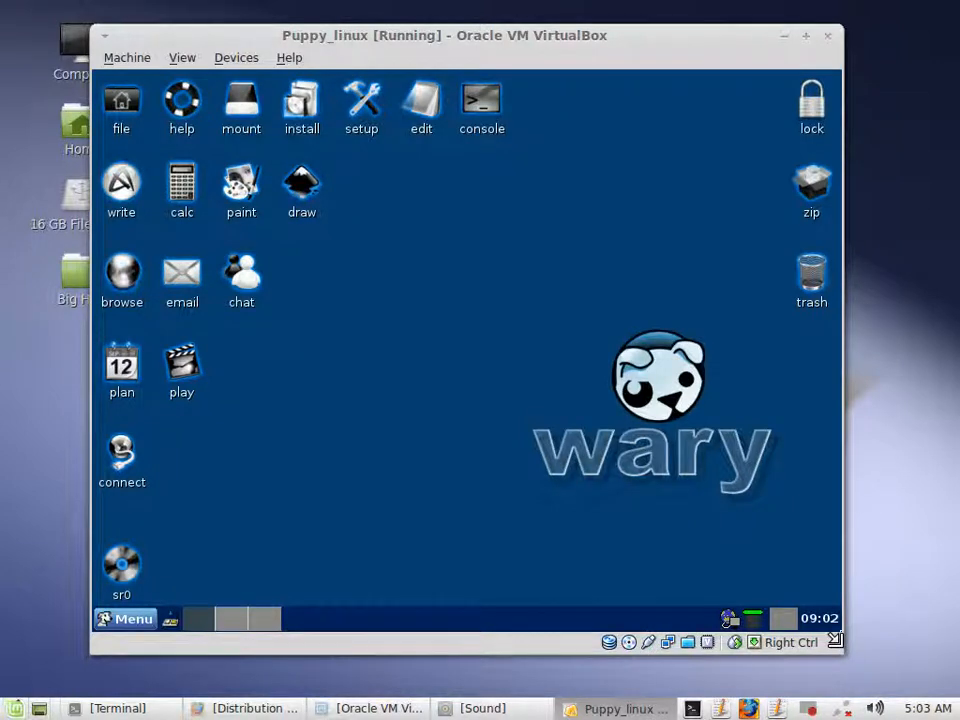
pyautogui.moveTo(838, 650); pyautogui.dragTo(937, 680)
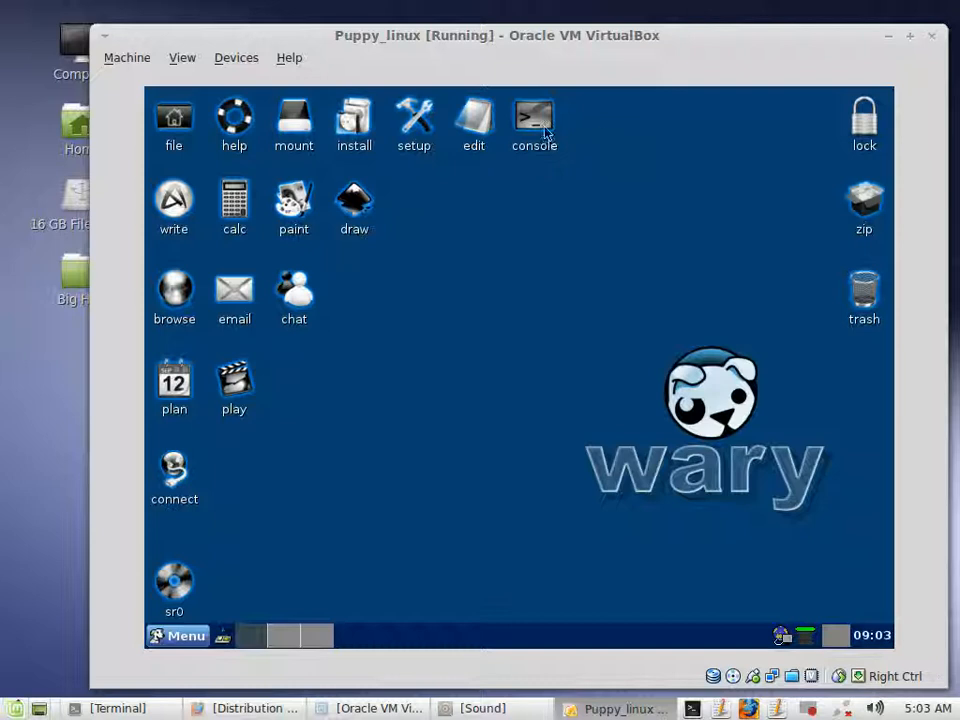
pyautogui.click(418, 138)
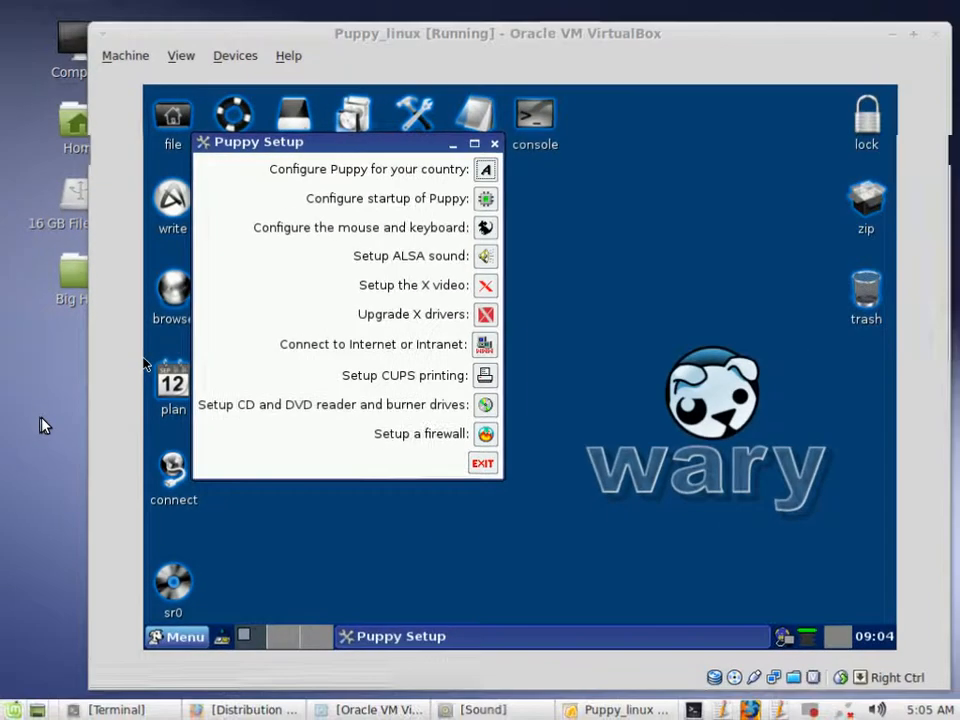
pyautogui.click(495, 349)
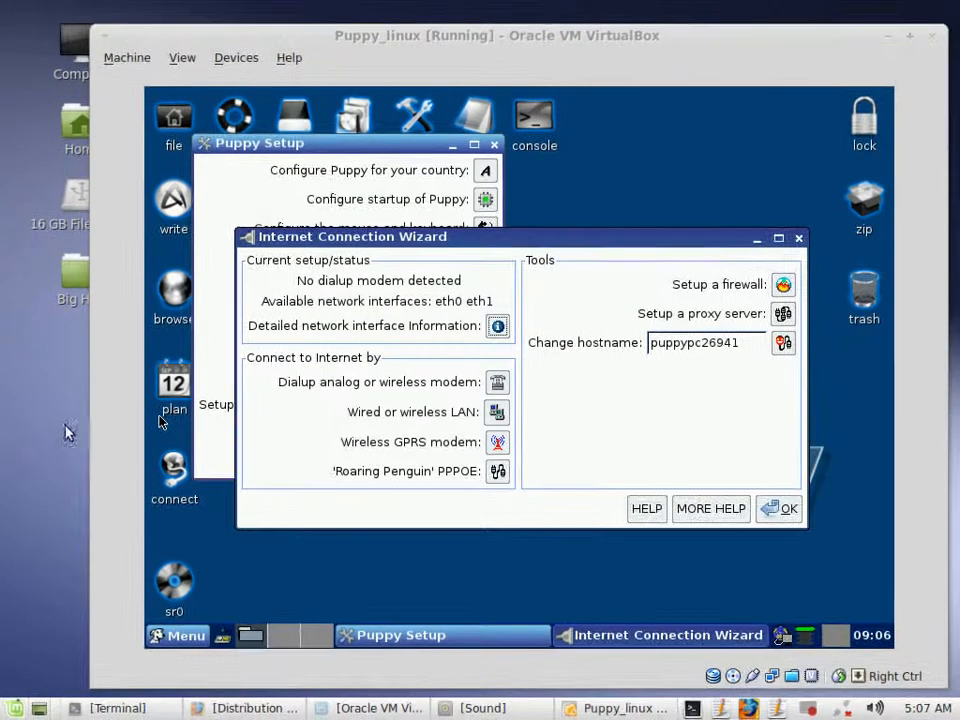
pyautogui.click(503, 418)
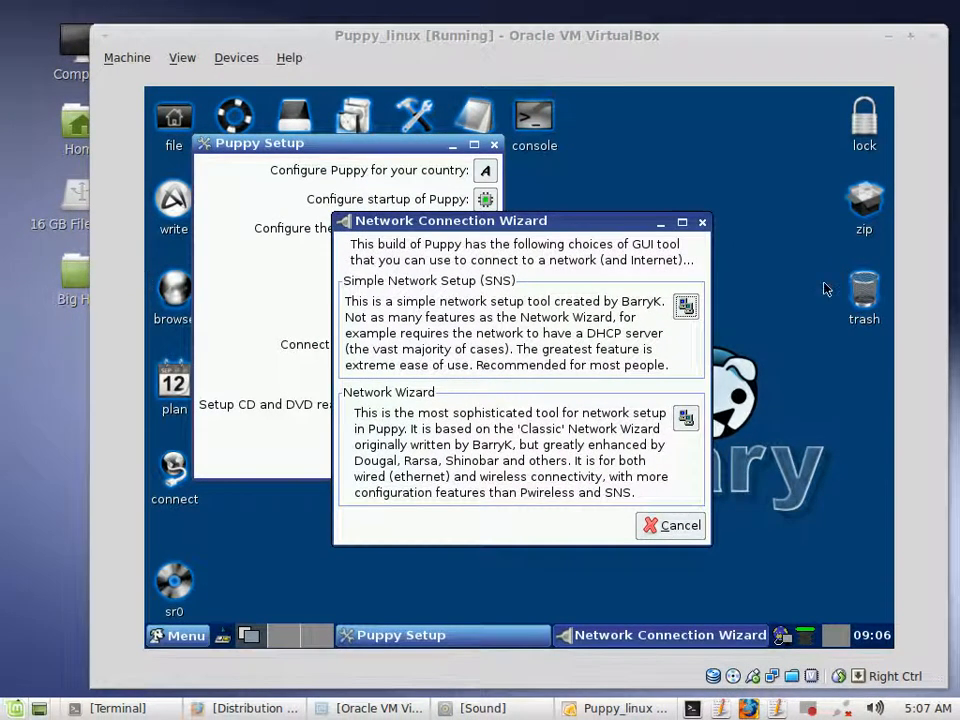
pyautogui.click(686, 309)
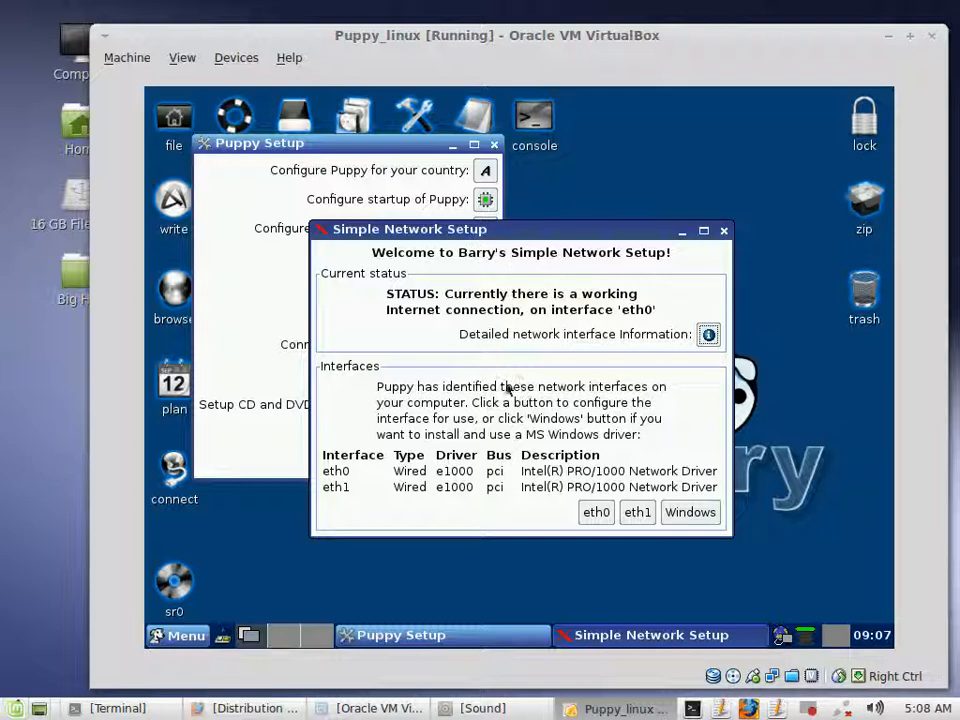
# Connect the eth1 interface, keep SNS as the default network setup tool, and exit Puppy Setup
pyautogui.click(48, 403)
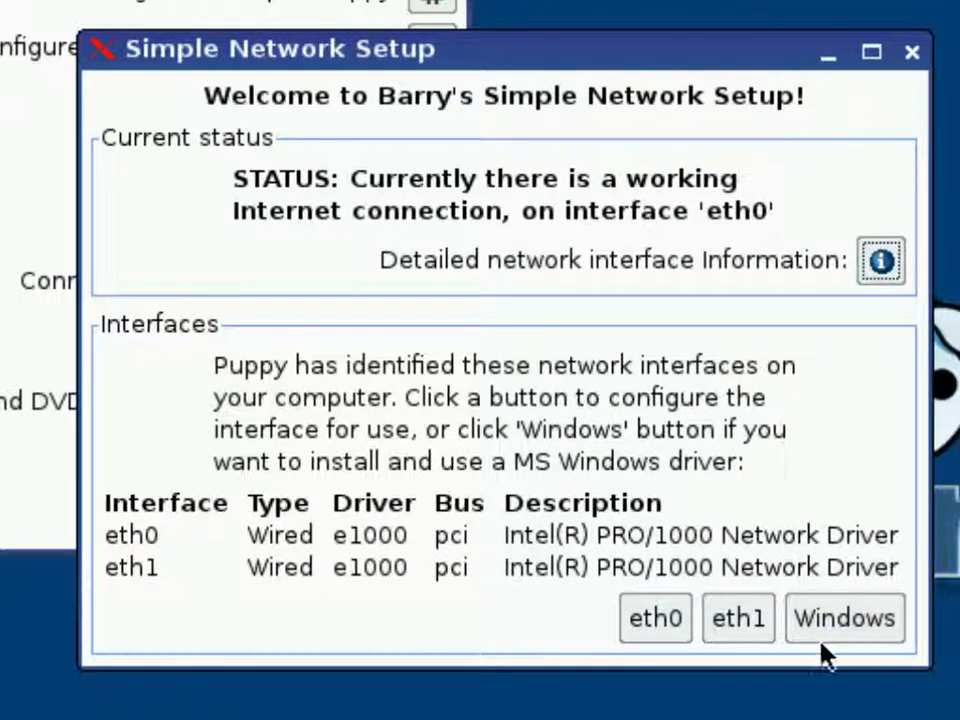
pyautogui.click(738, 622)
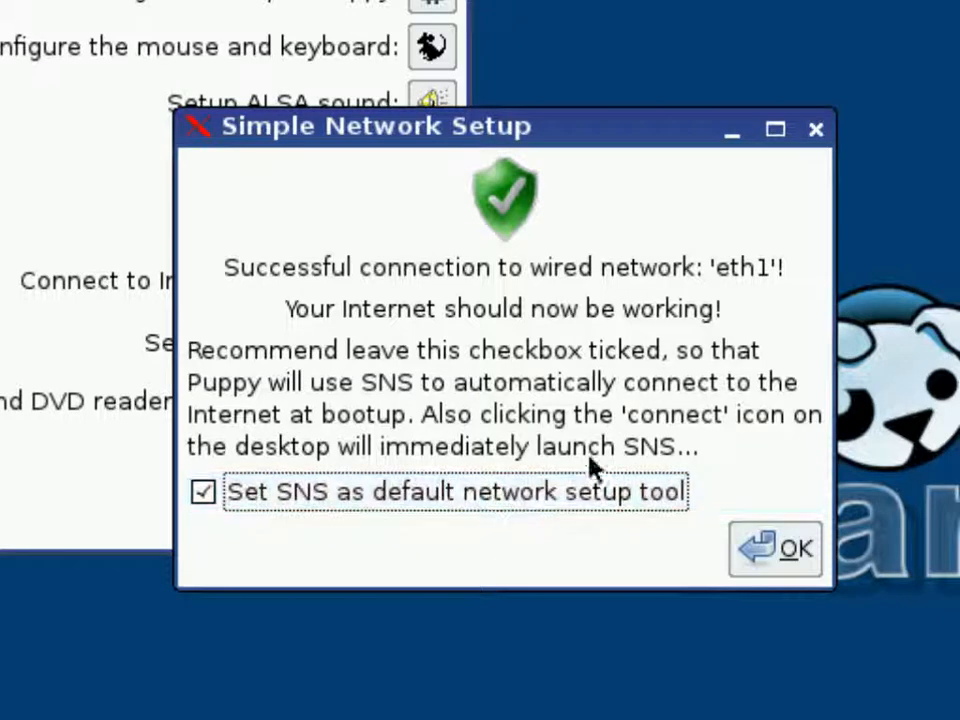
pyautogui.click(773, 549)
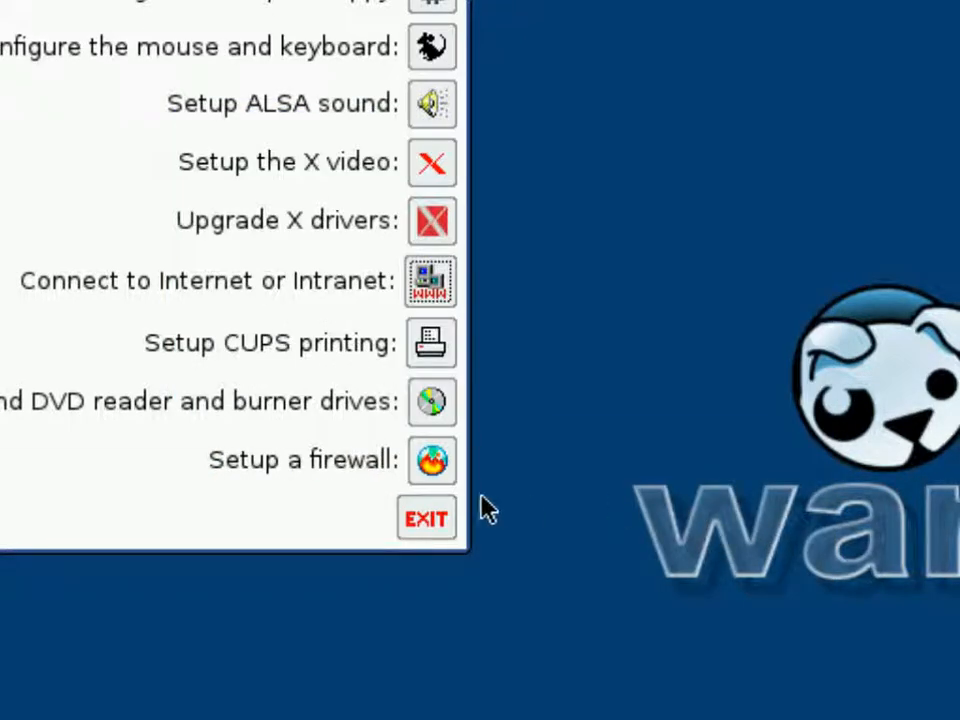
pyautogui.click(432, 525)
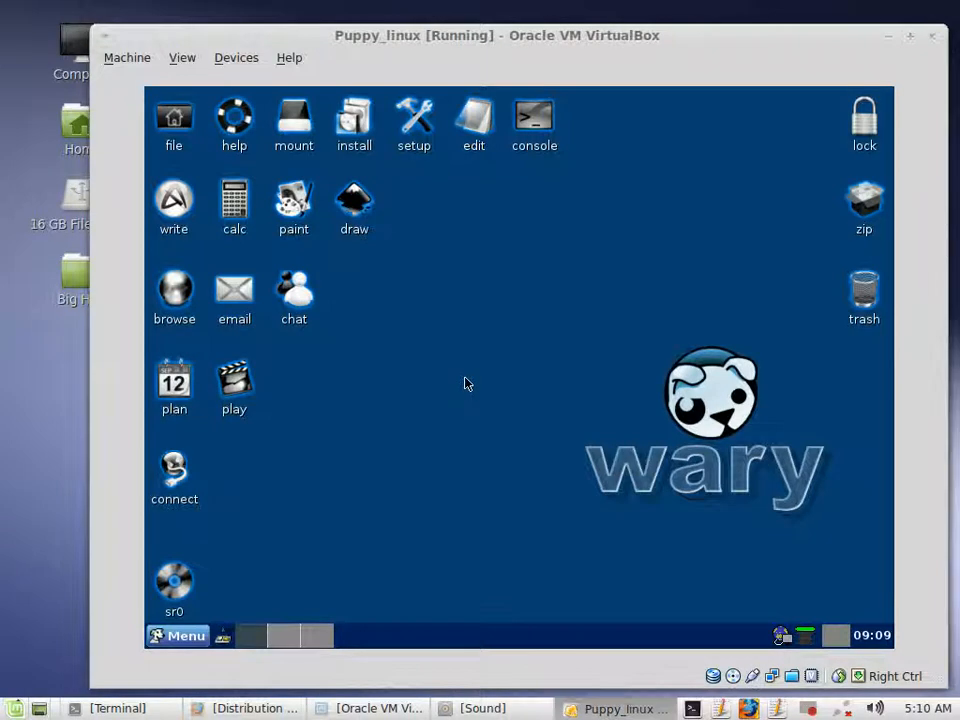
# Open the Puppy web browser maximized and load google.com in a new tab
pyautogui.click(175, 292)
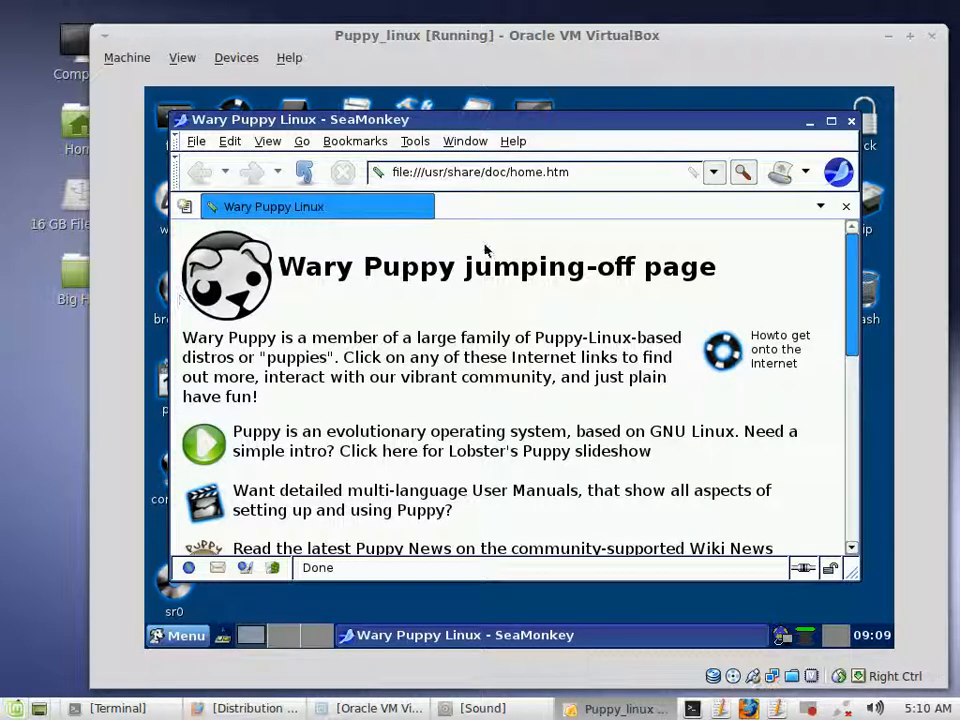
pyautogui.click(834, 124)
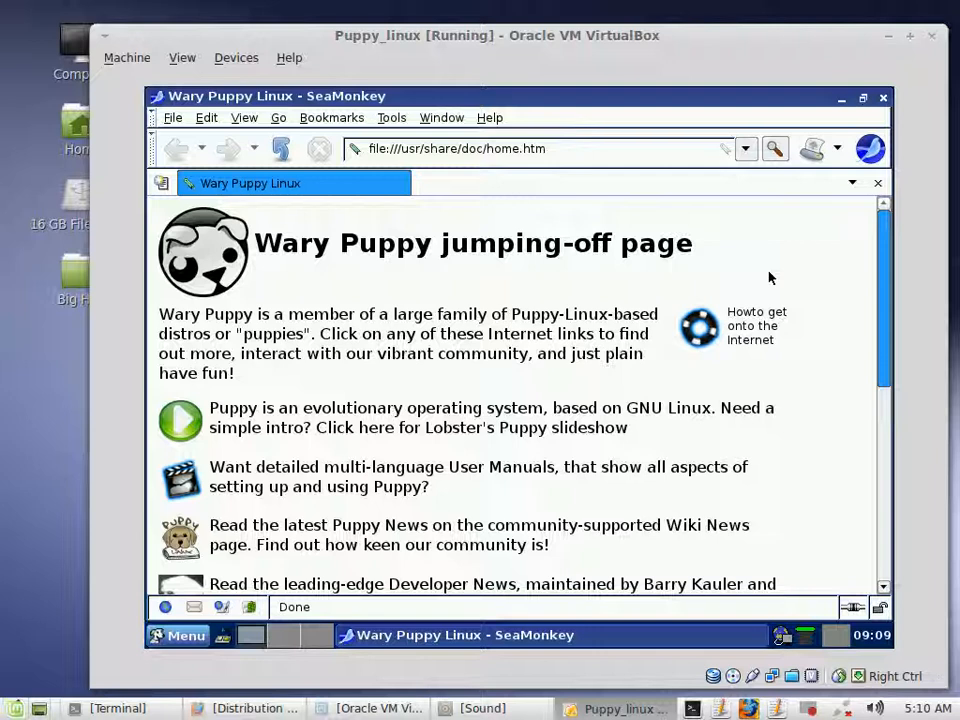
pyautogui.hotkey('ctrl', 't')
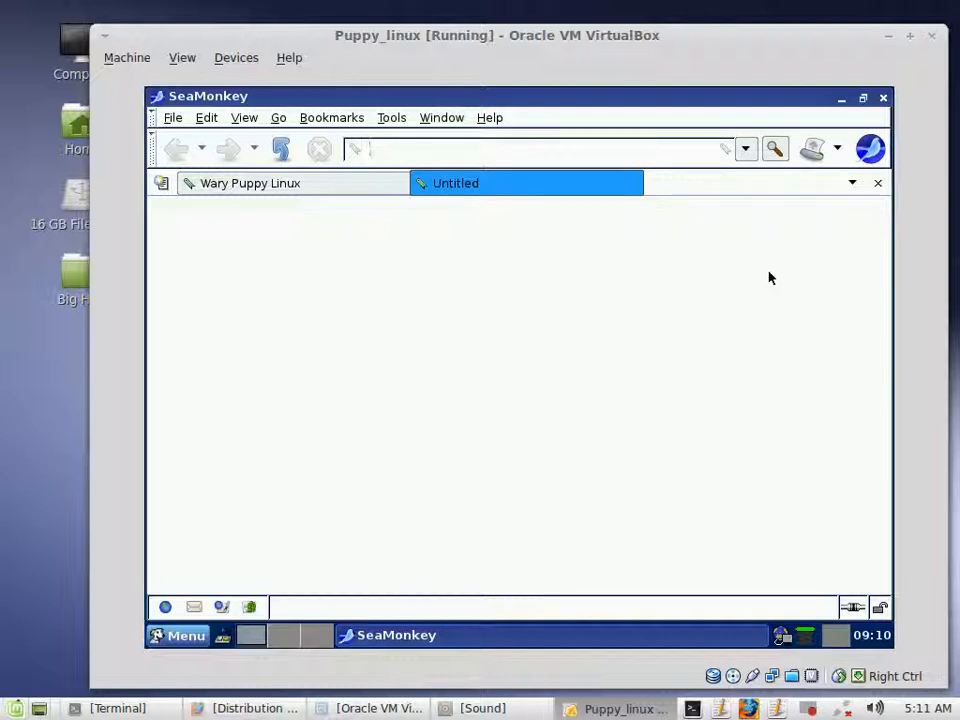
pyautogui.write('go')
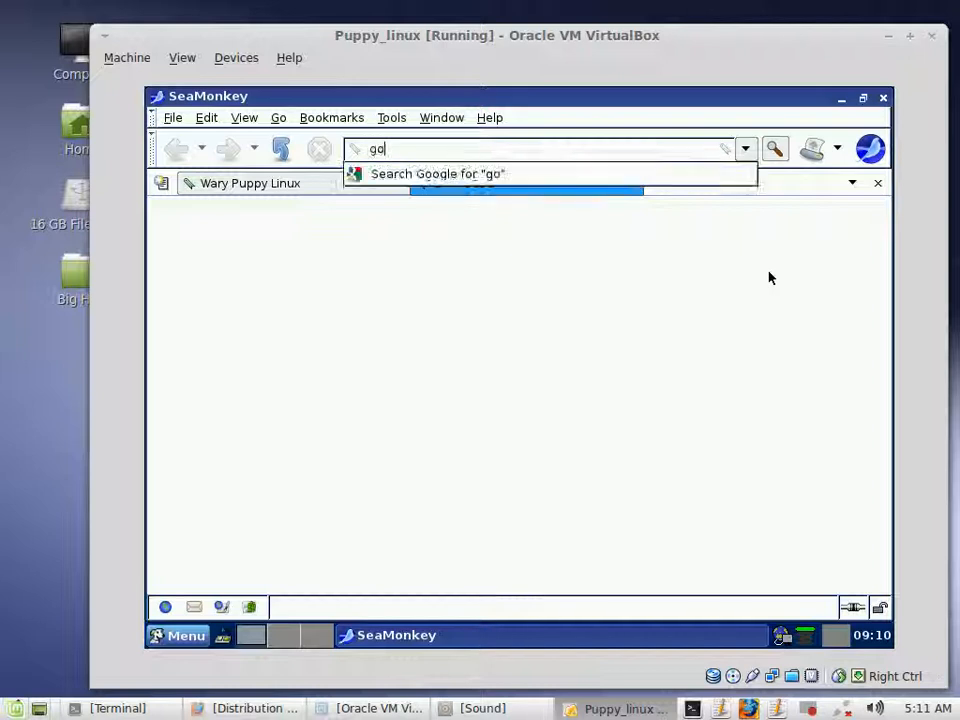
pyautogui.write('ogle.com')
pyautogui.press('Return')
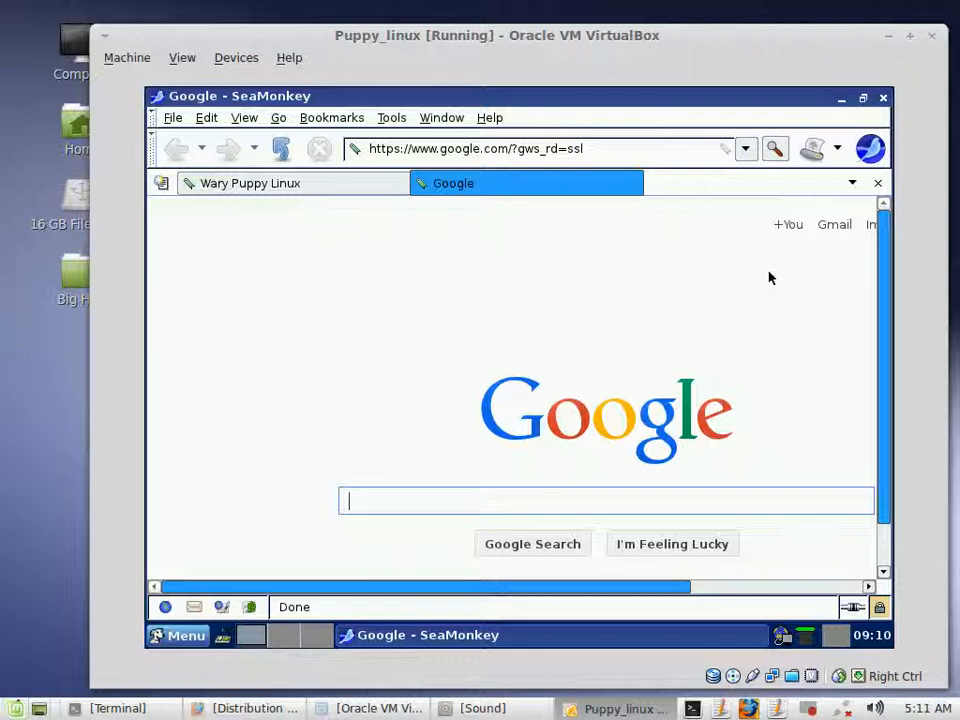
# Load download.com in another new browser tab
pyautogui.hotkey('ctrl', 't')
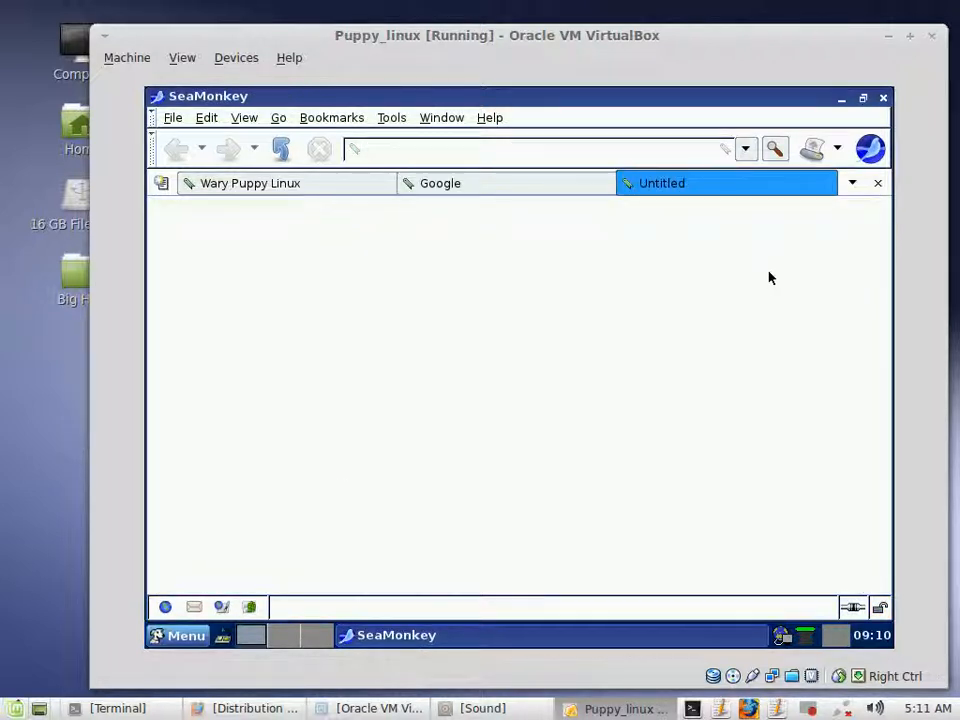
pyautogui.write('download')
pyautogui.write('.com')
pyautogui.press('Return')
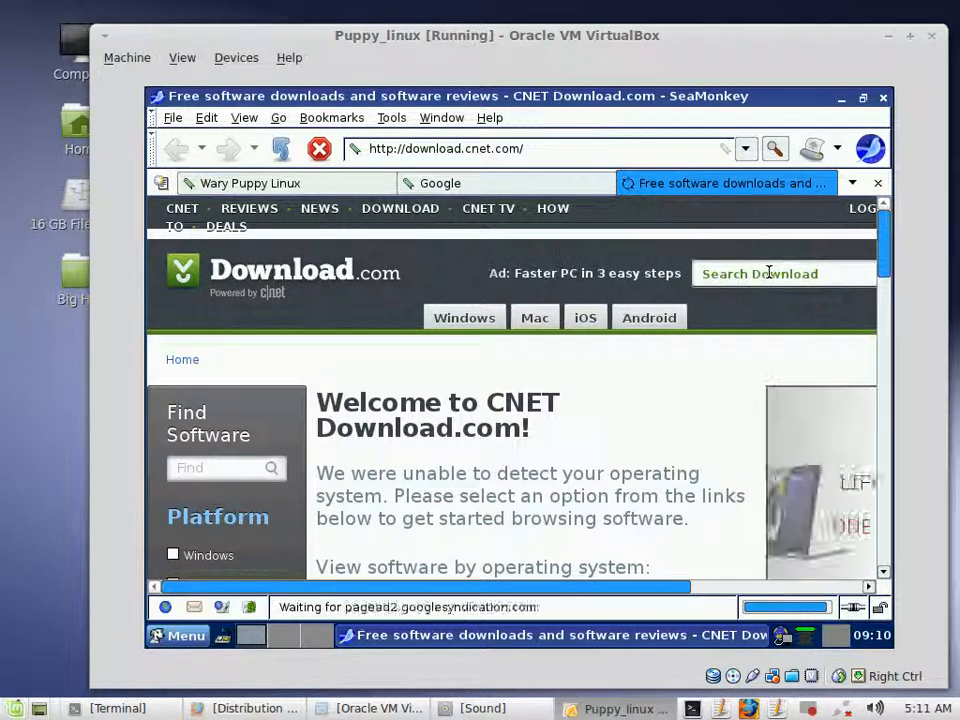
# Load learntechvids.com in another new browser tab
pyautogui.hotkey('ctrl', 't')
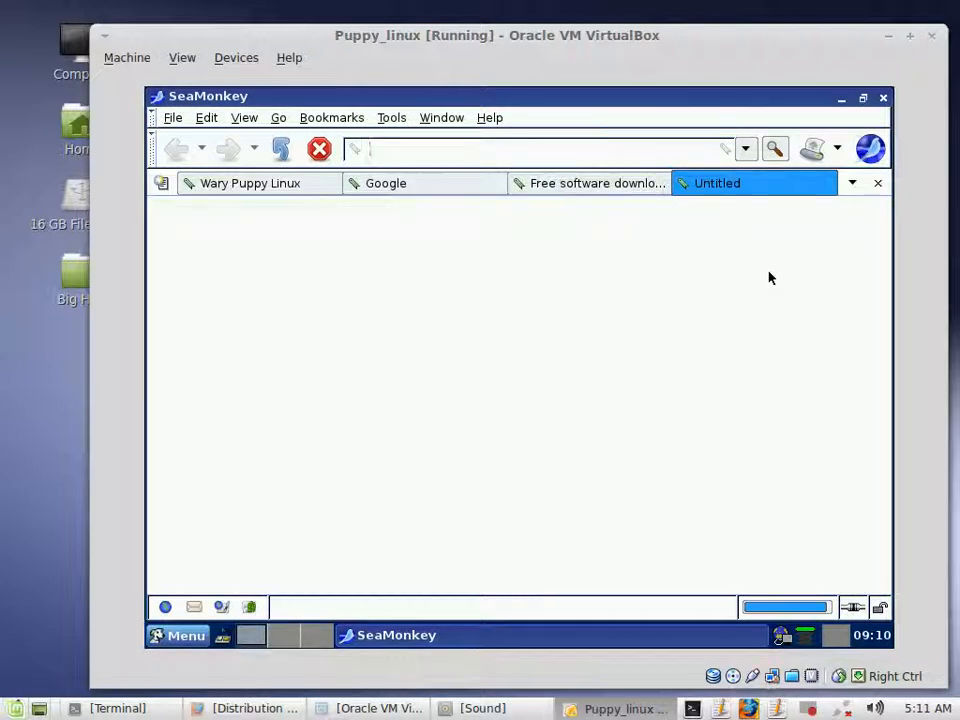
pyautogui.write('lea')
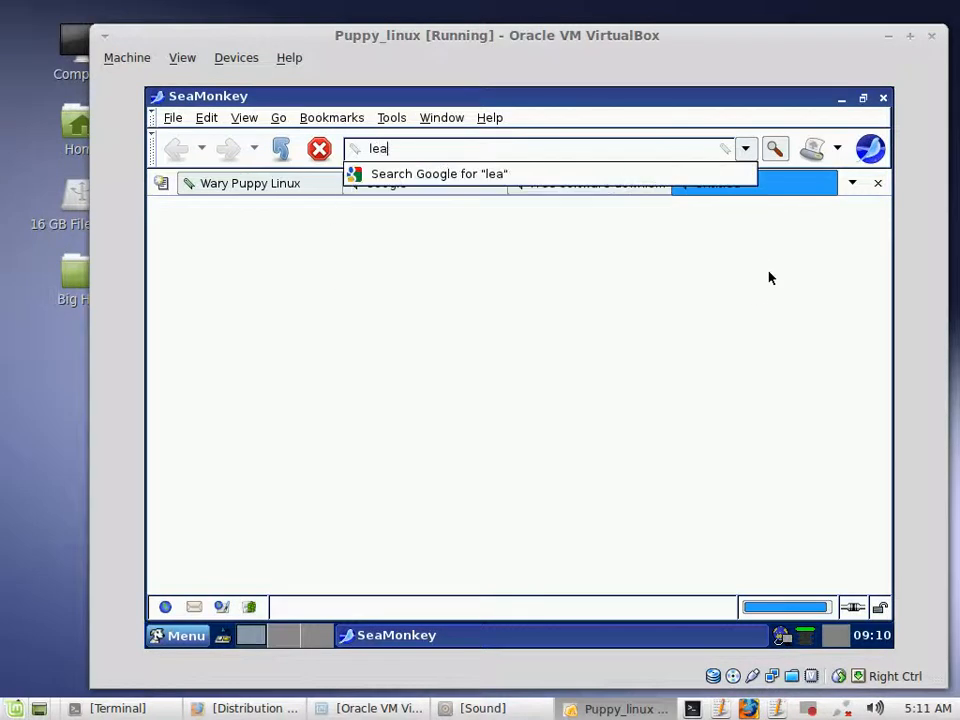
pyautogui.write('rntec')
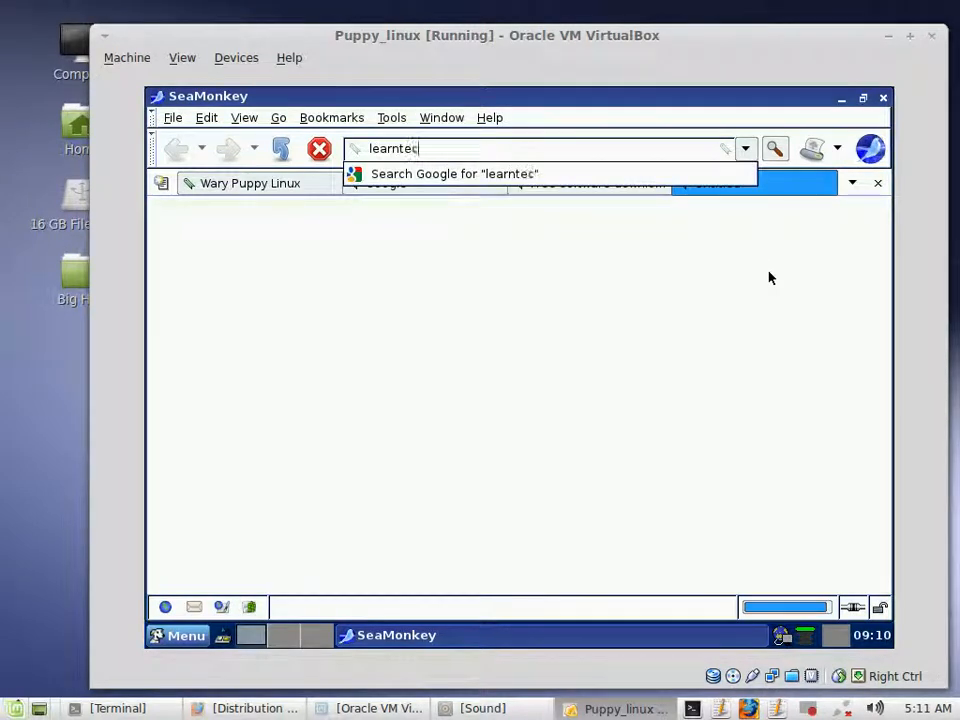
pyautogui.write('hvids.com')
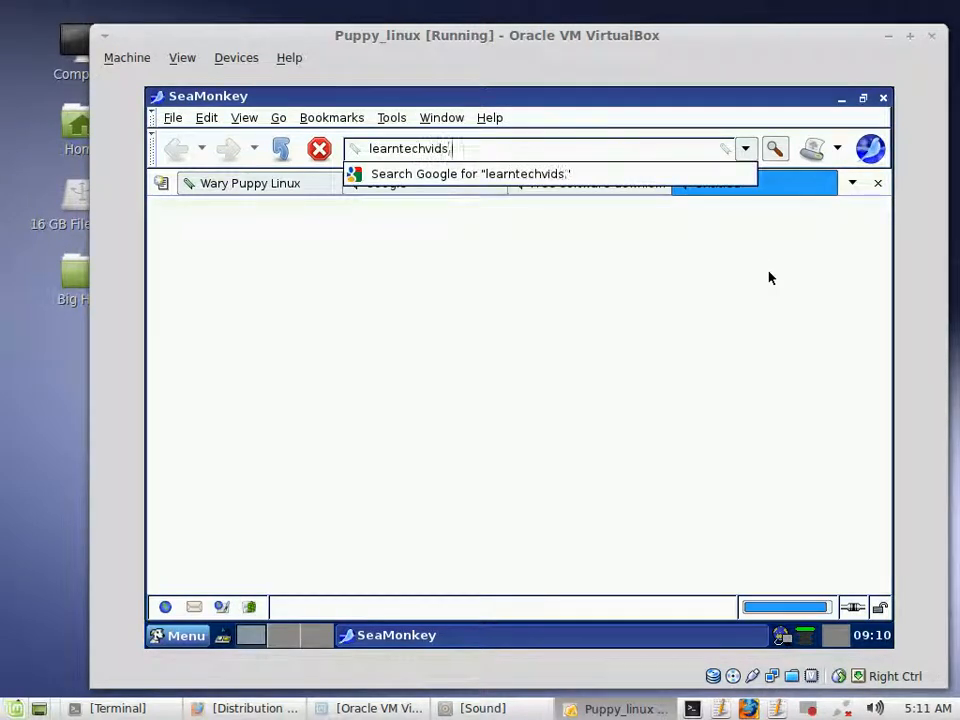
pyautogui.press('Return')
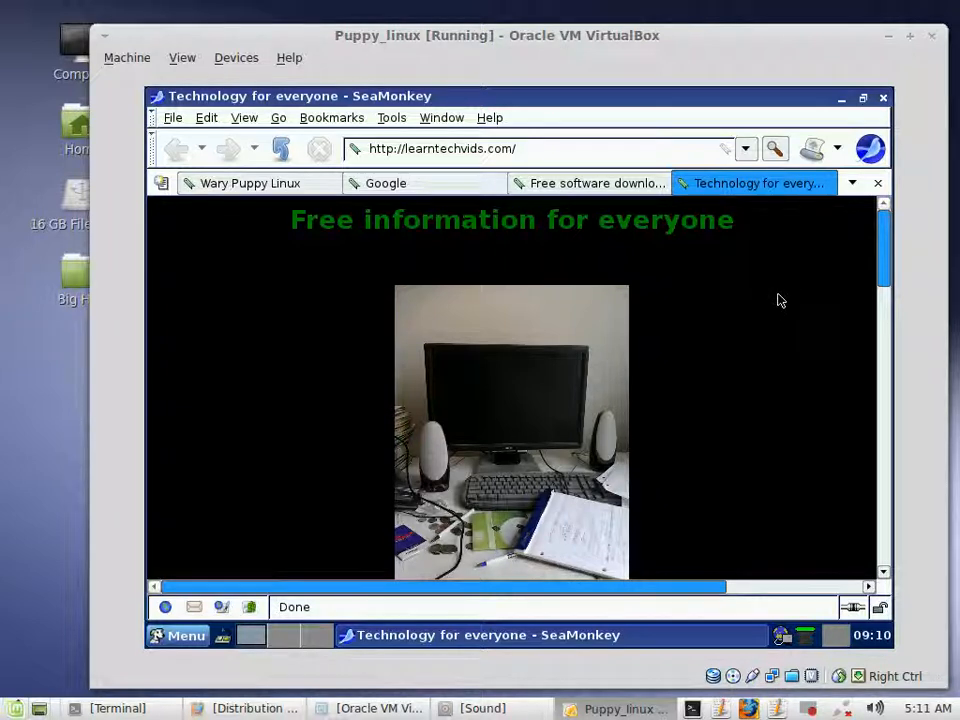
# Look through the learntechvids.com page down to its tutorial links, and quit the browser, saving the open tabs
pyautogui.scroll(-3, 780, 300)
pyautogui.scroll(-2, 780, 300)
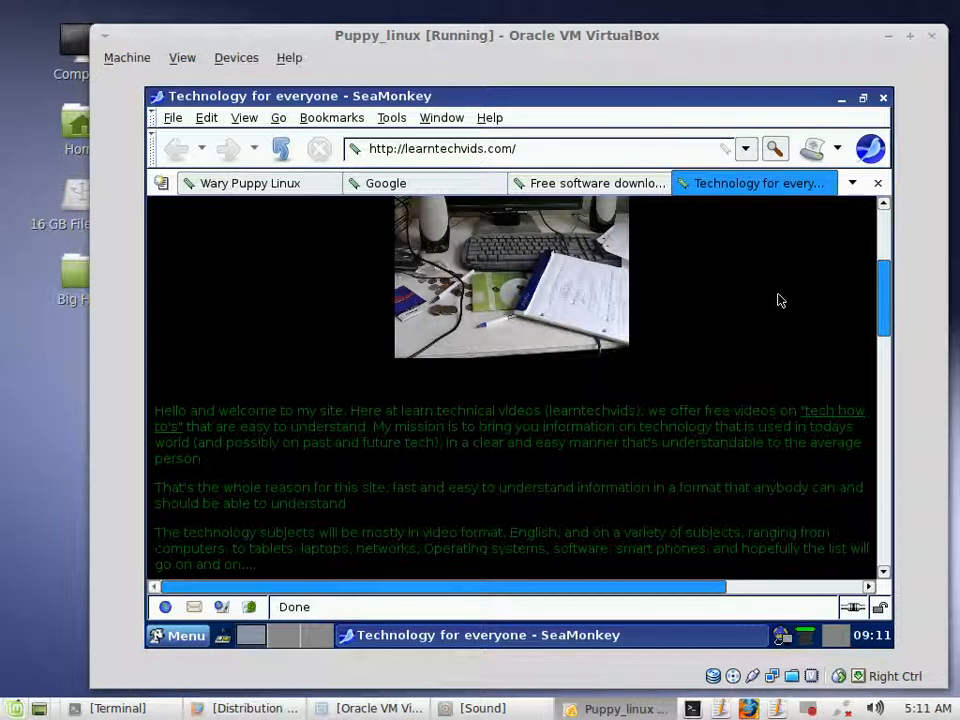
pyautogui.scroll(-10, 780, 300)
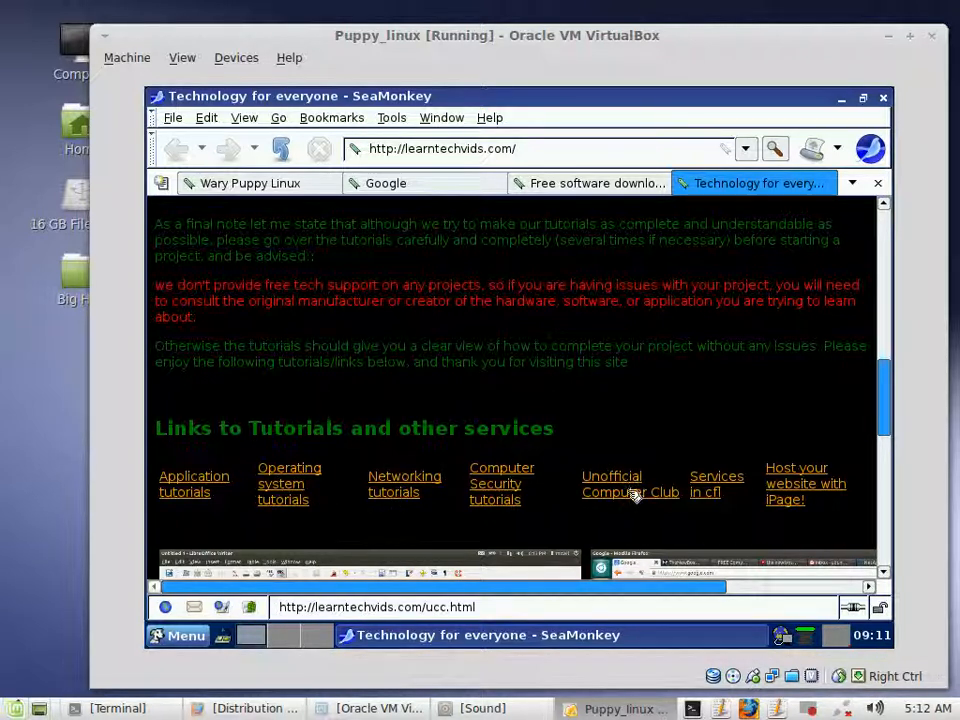
pyautogui.scroll(-1, 685, 430)
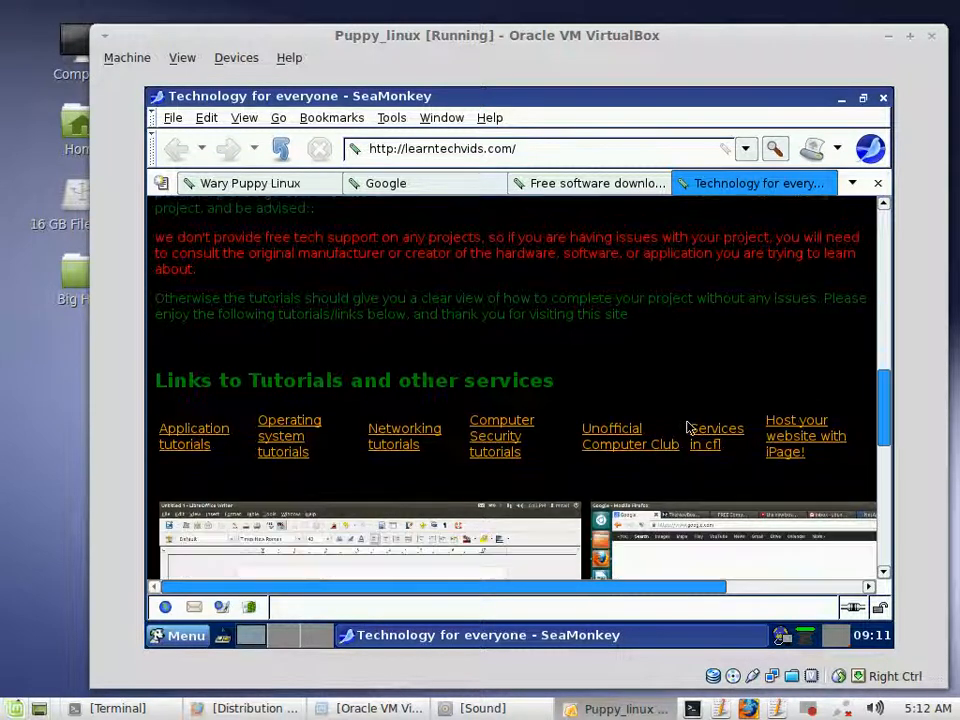
pyautogui.scroll(-1, 756, 405)
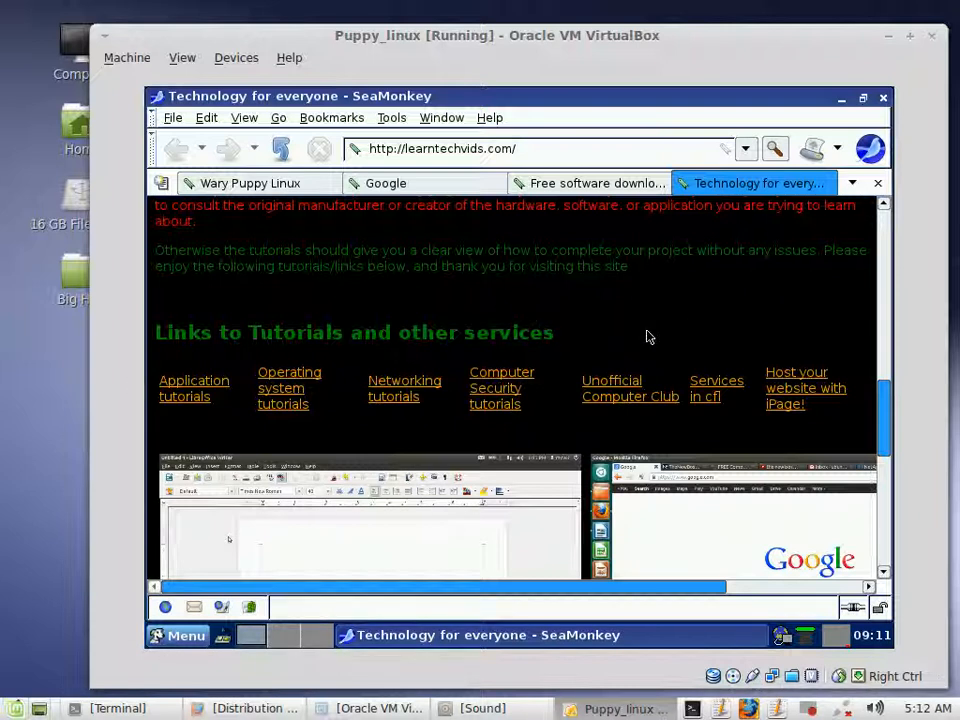
pyautogui.click(884, 98)
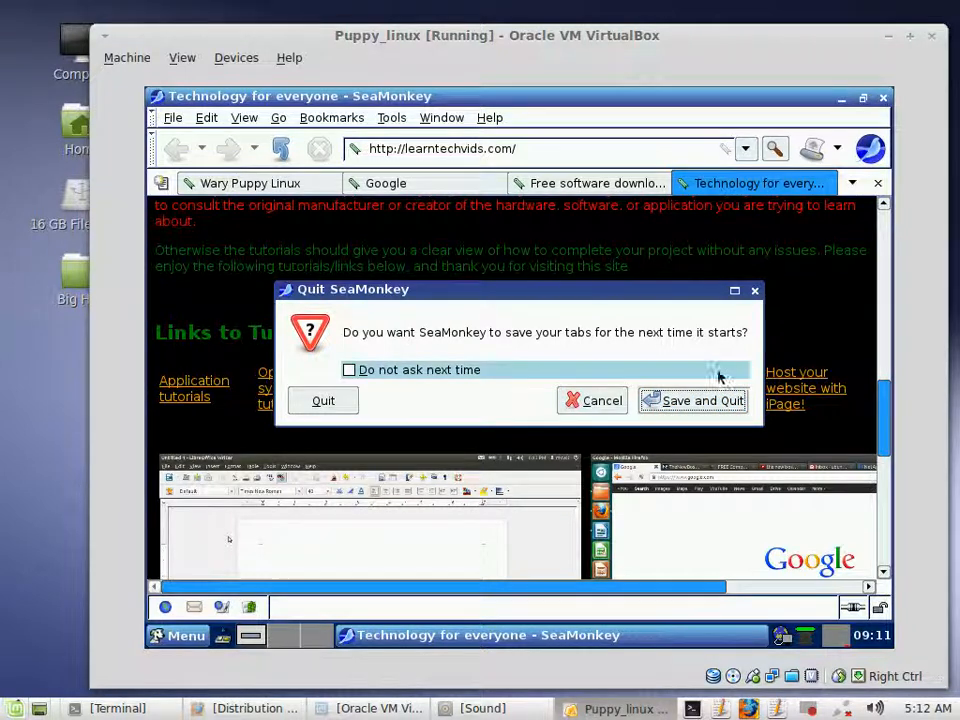
pyautogui.click(735, 400)
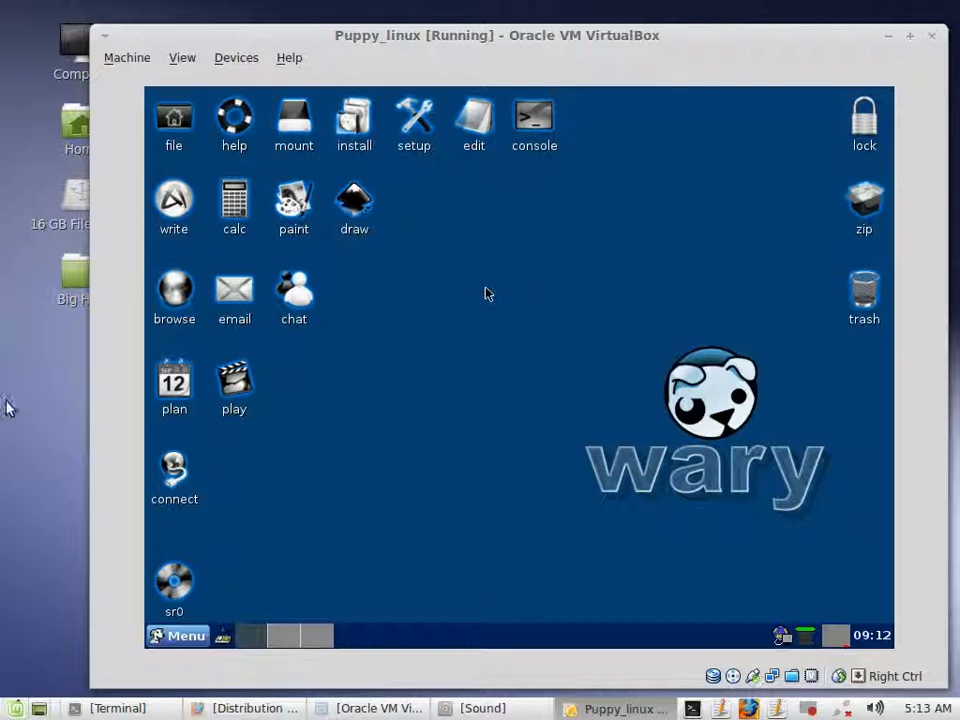
# Shrink the virtual machine window and open Puppy's Install window from the guest desktop
pyautogui.click(28, 417)
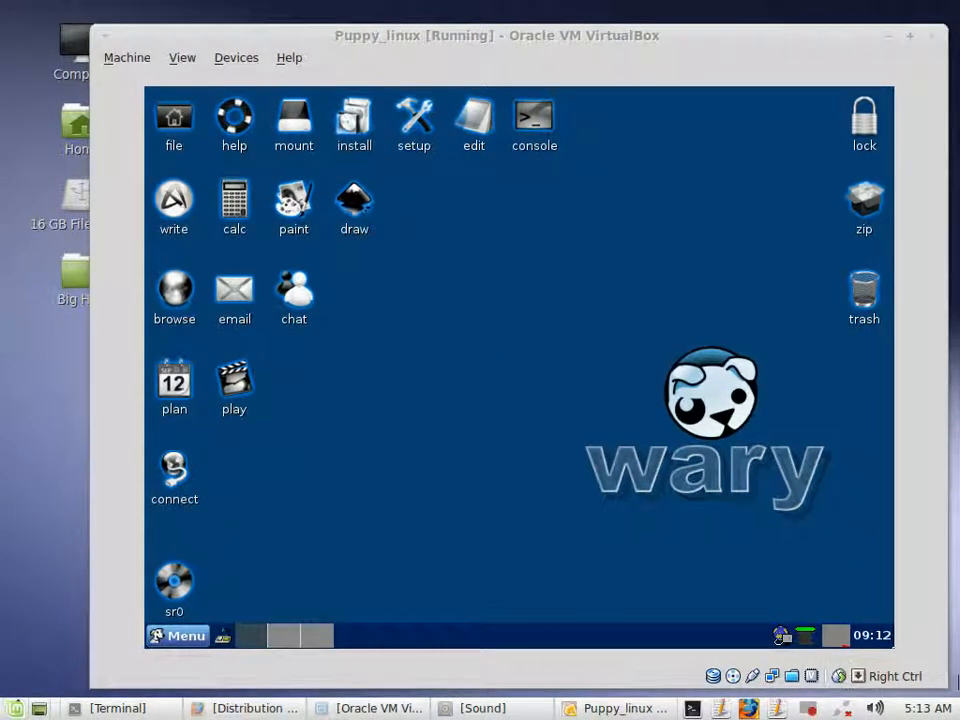
pyautogui.moveTo(940, 682); pyautogui.dragTo(877, 636)
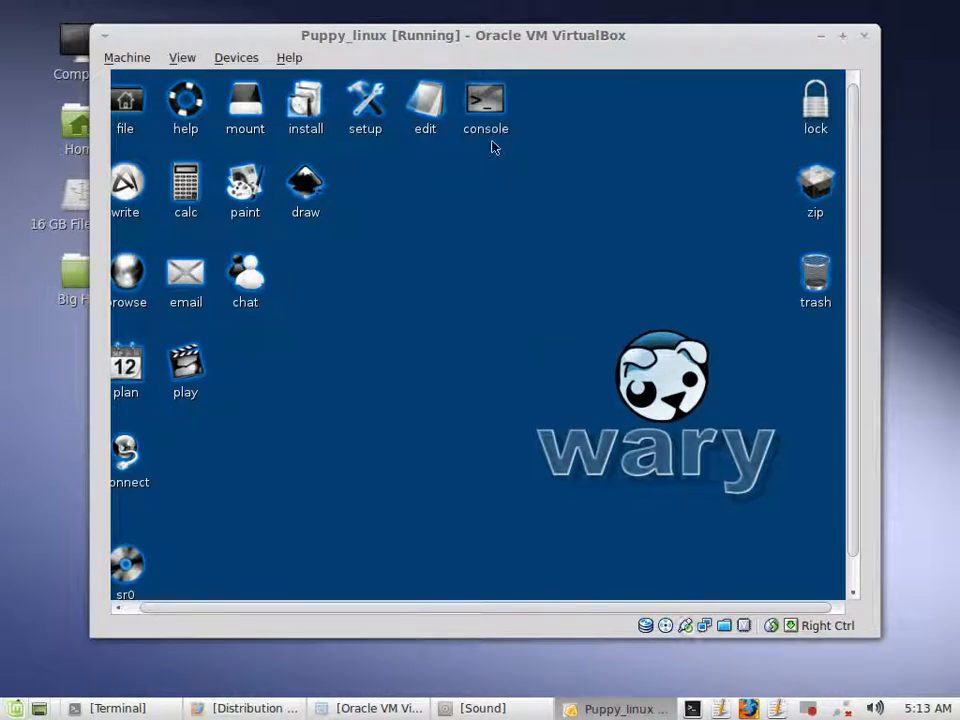
pyautogui.click(307, 119)
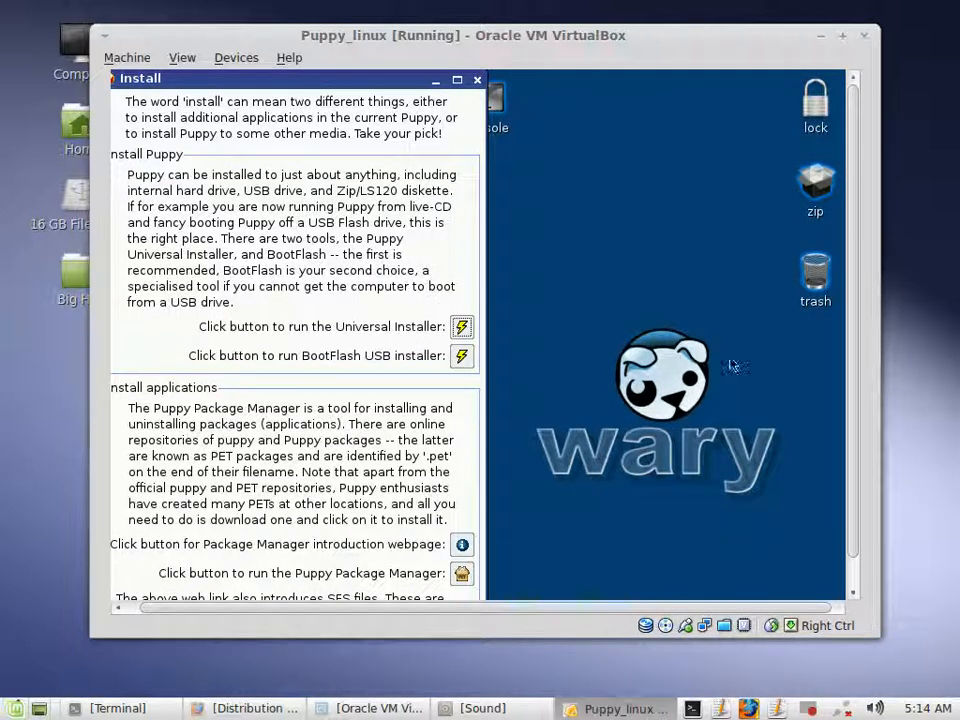
pyautogui.rightClick(585, 392)
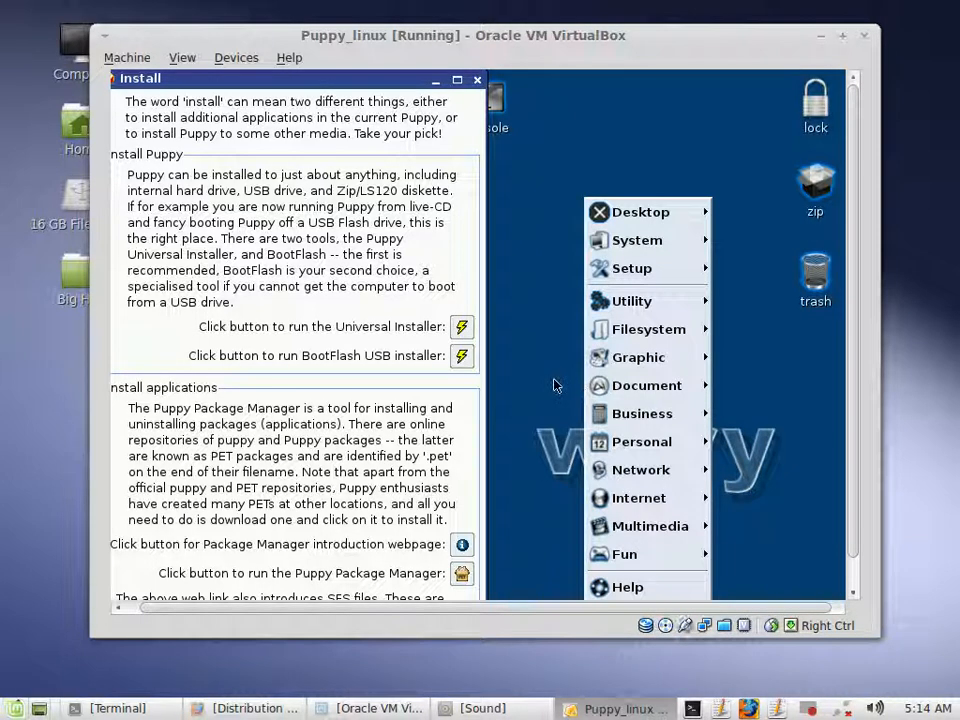
pyautogui.click(535, 385)
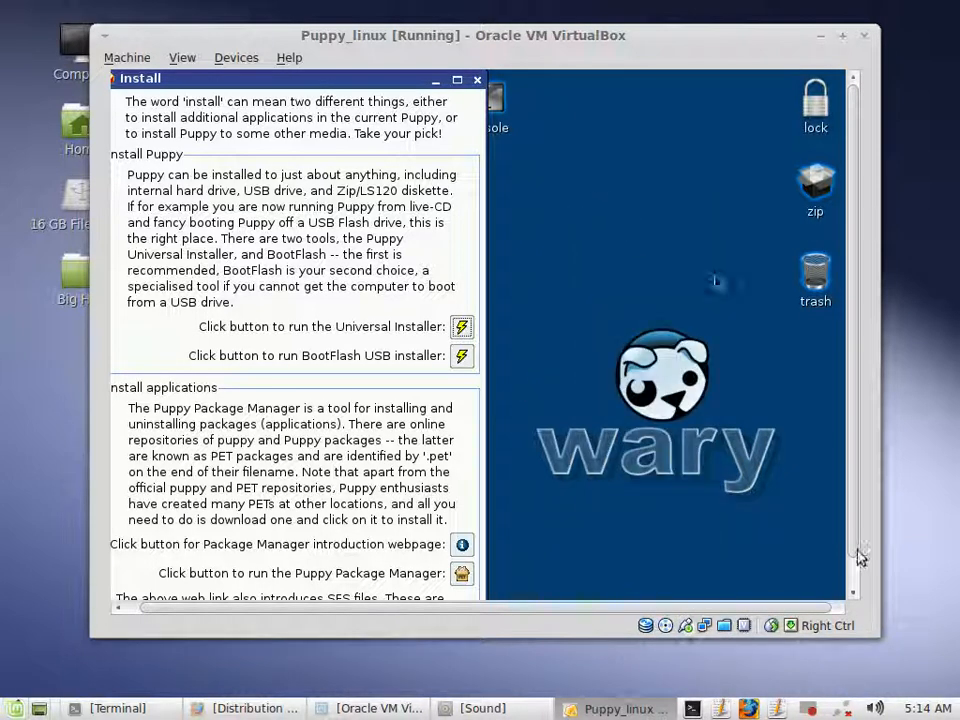
pyautogui.rightClick(764, 368)
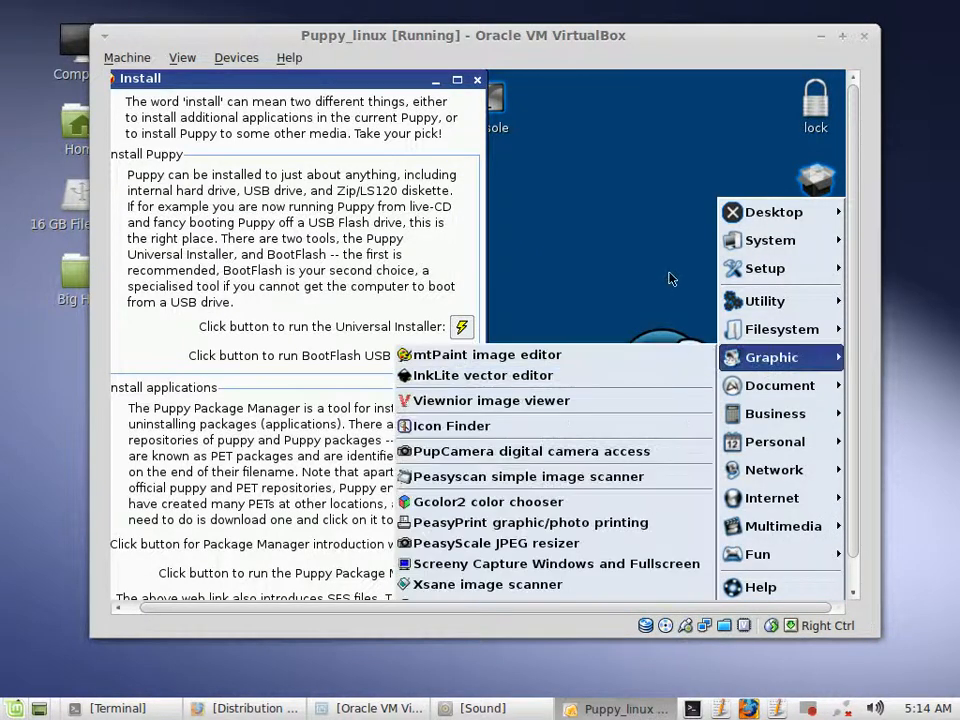
pyautogui.click(669, 272)
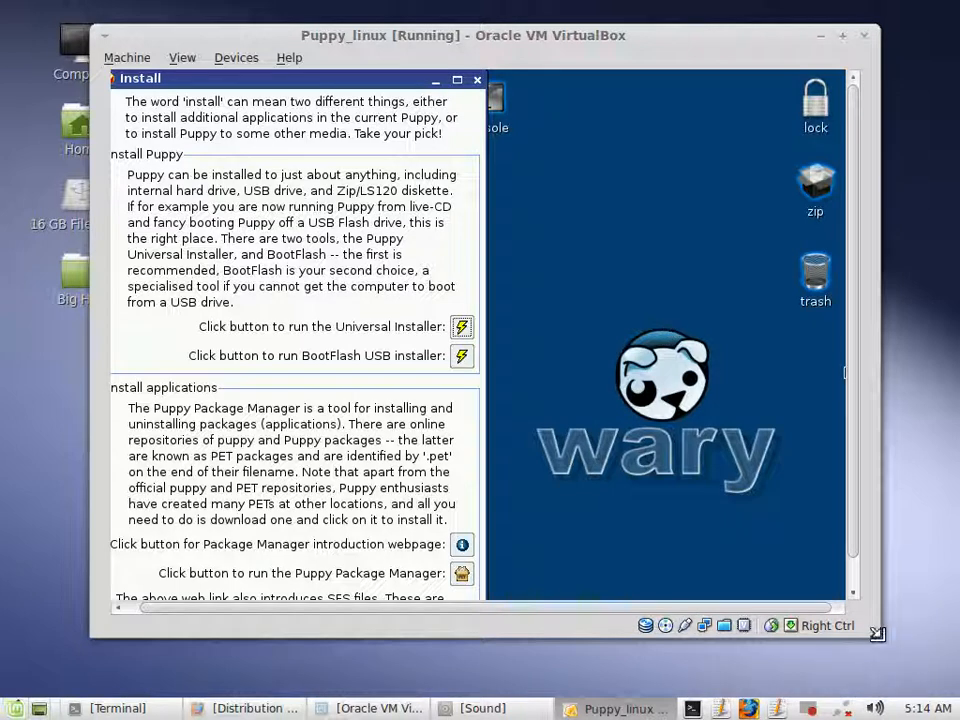
# Resize the virtual machine window until the whole Puppy desktop, including its taskbar, fits inside it
pyautogui.moveTo(876, 634); pyautogui.dragTo(815, 564)
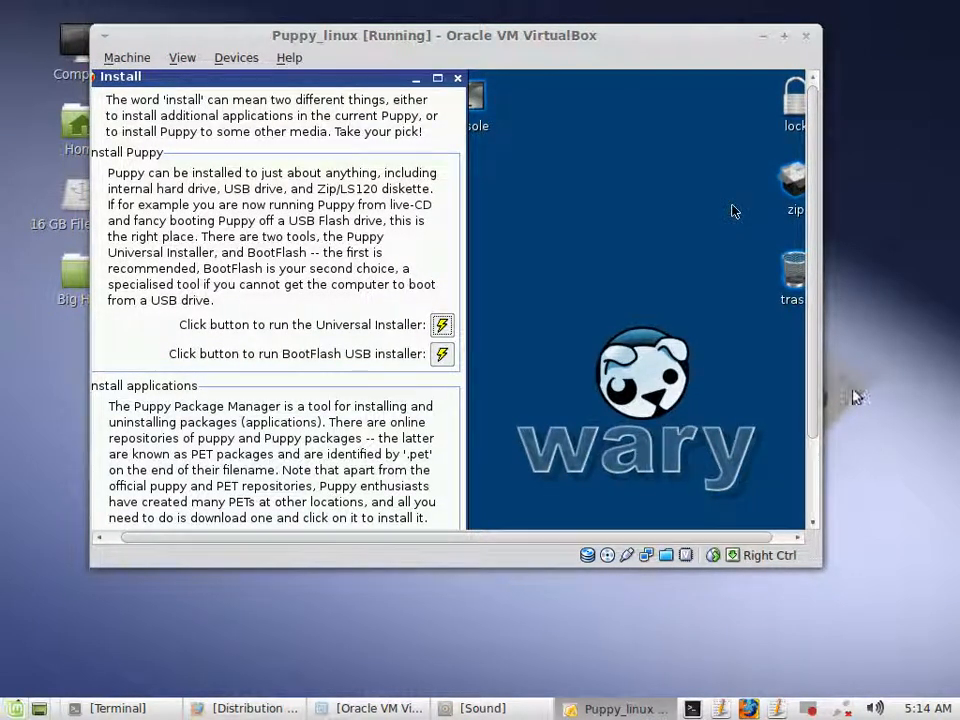
pyautogui.moveTo(813, 371); pyautogui.dragTo(813, 470)
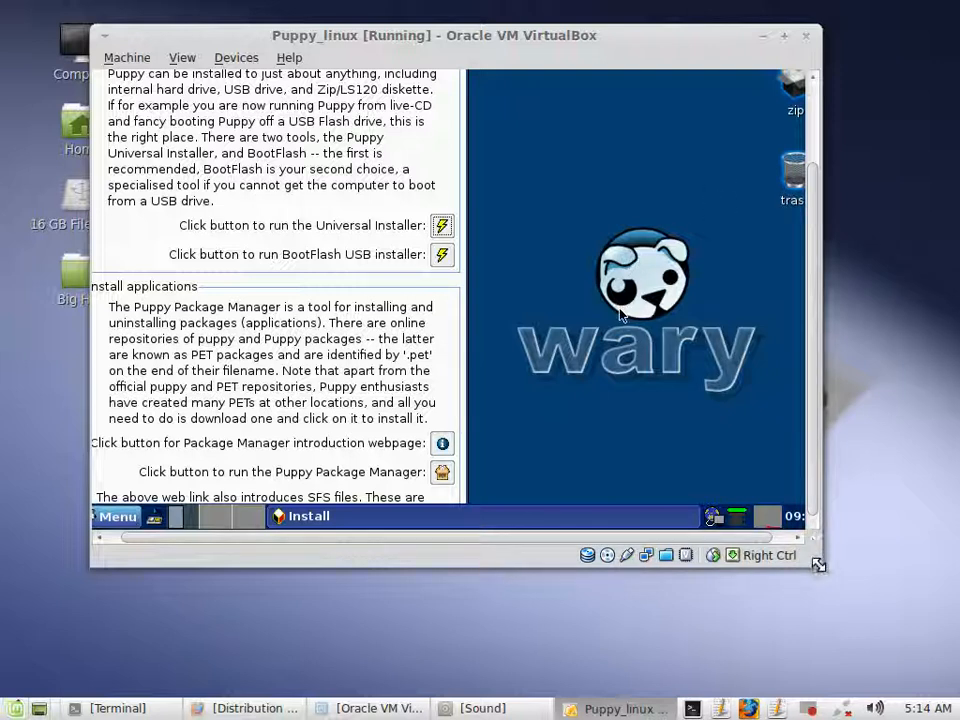
pyautogui.moveTo(818, 565); pyautogui.dragTo(897, 631)
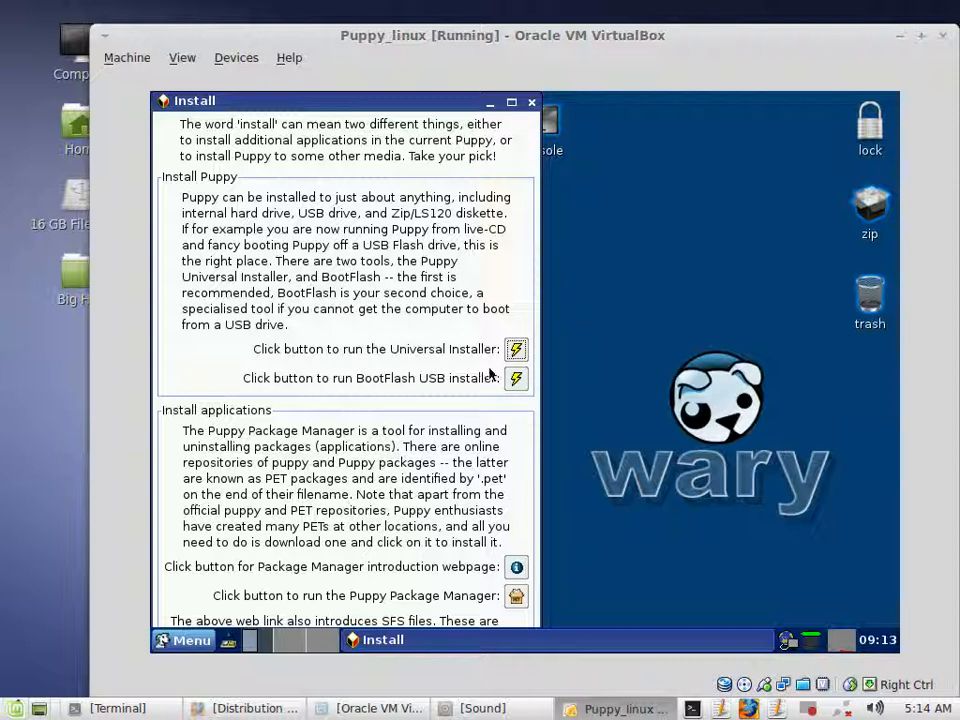
pyautogui.rightClick(771, 385)
pyautogui.click(684, 394)
pyautogui.moveTo(950, 688); pyautogui.dragTo(660, 498)
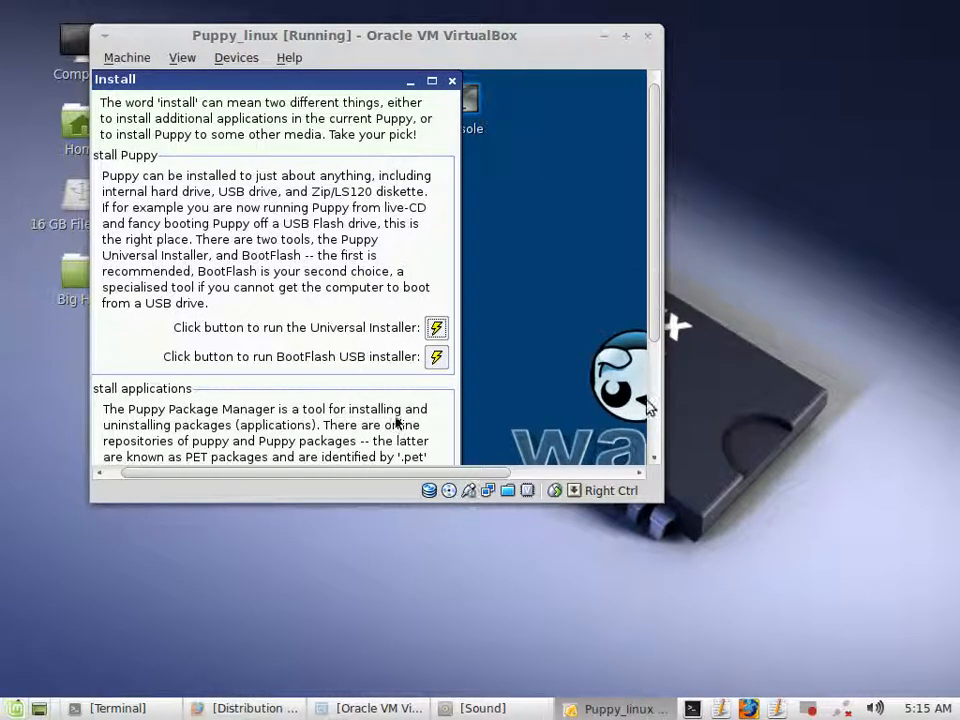
pyautogui.moveTo(660, 497); pyautogui.dragTo(662, 638)
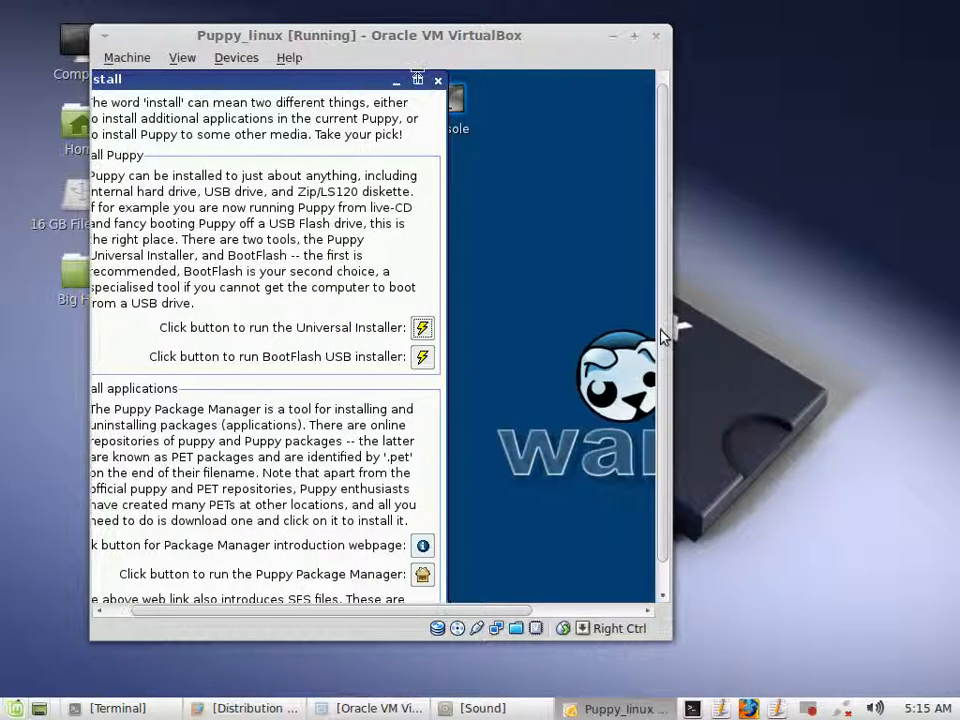
pyautogui.moveTo(669, 336); pyautogui.dragTo(941, 364)
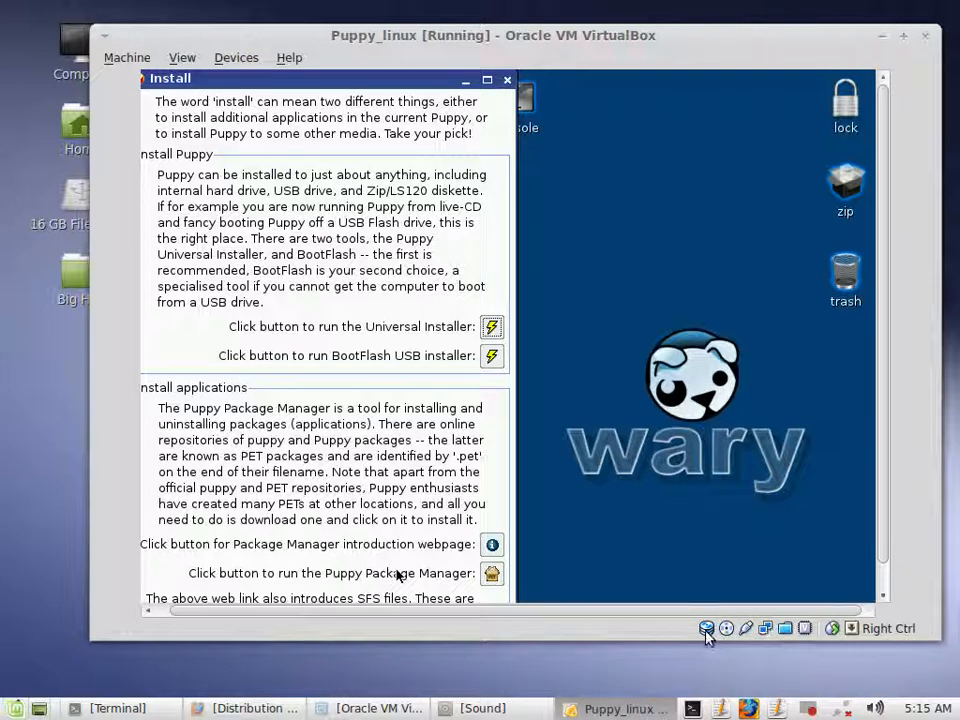
pyautogui.moveTo(620, 636); pyautogui.dragTo(607, 682)
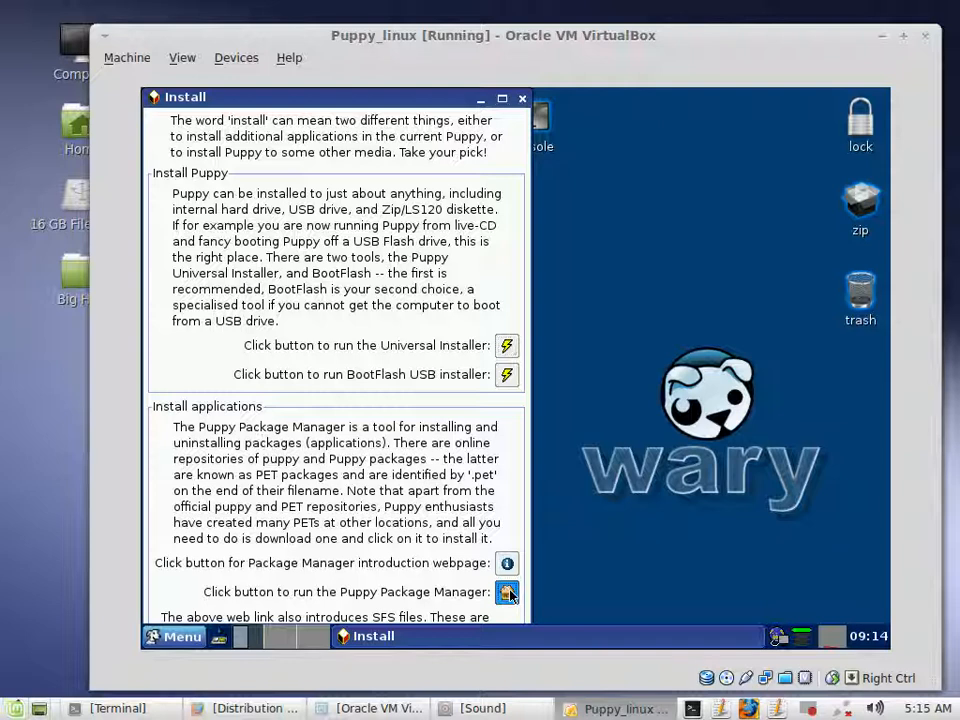
# Open the Puppy Package Manager's configuration and enable the puppy-2-official, puppy-3-official, puppy-5-official and puppy-common-official repositories
pyautogui.click(508, 594)
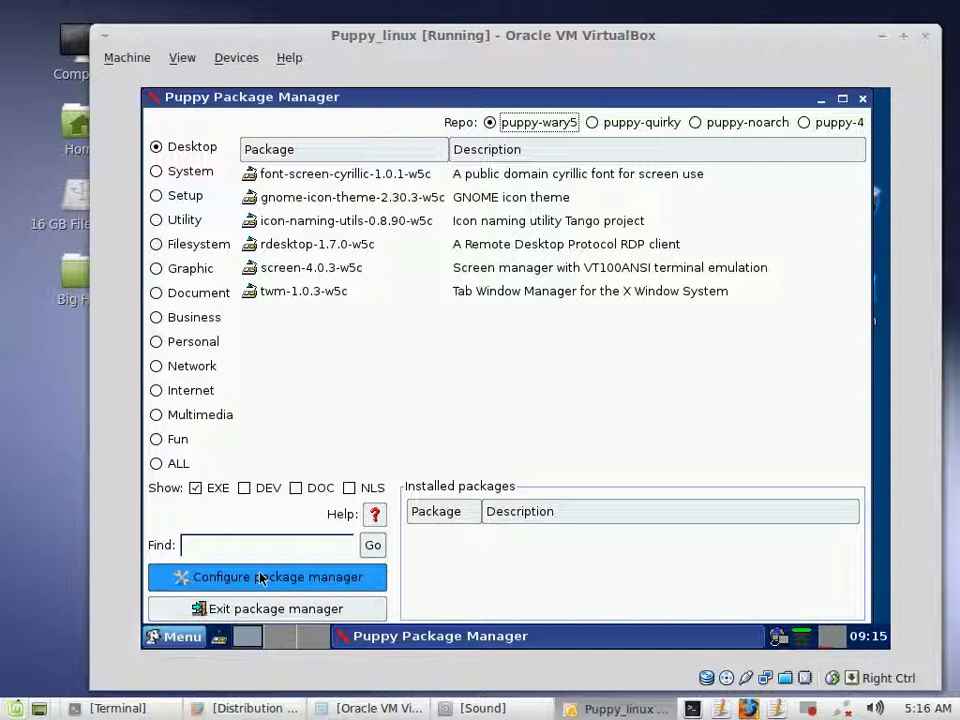
pyautogui.click(259, 578)
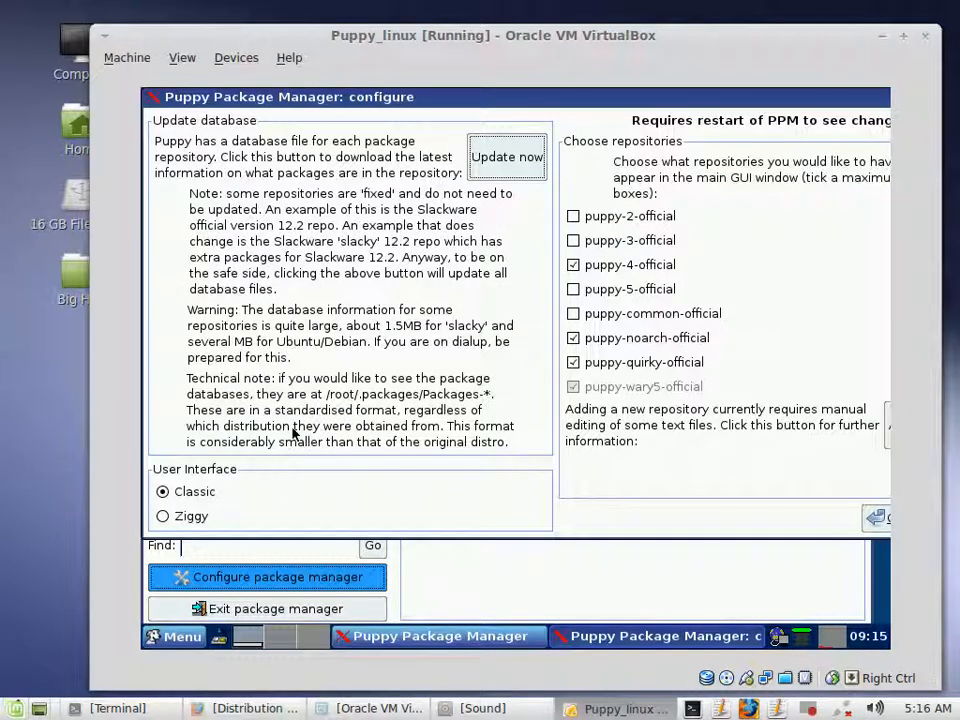
pyautogui.click(574, 218)
pyautogui.click(573, 241)
pyautogui.click(573, 289)
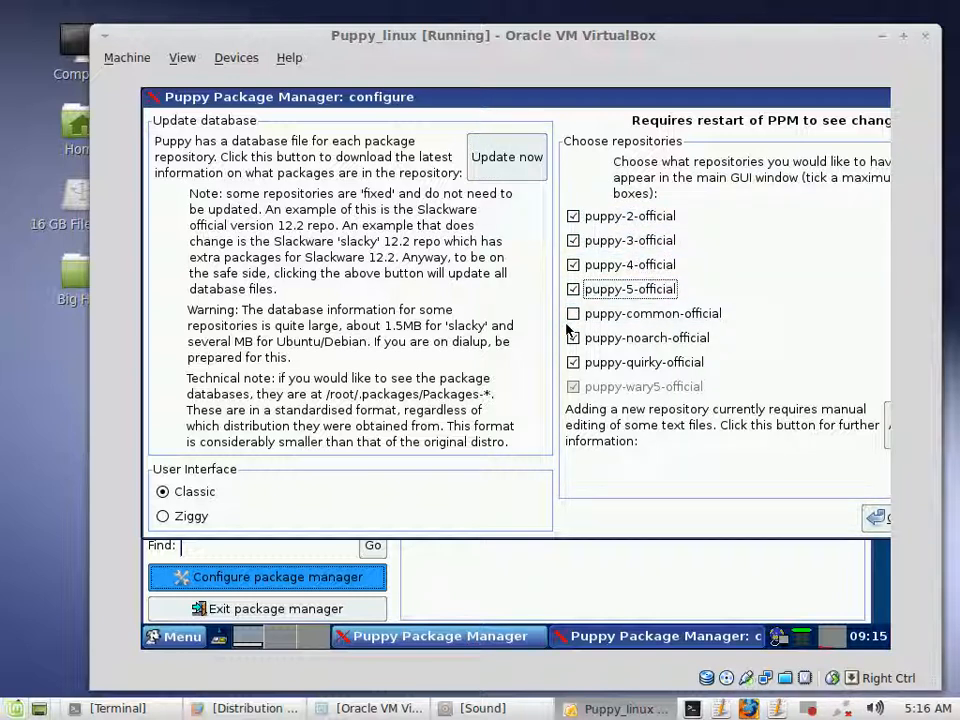
pyautogui.click(574, 315)
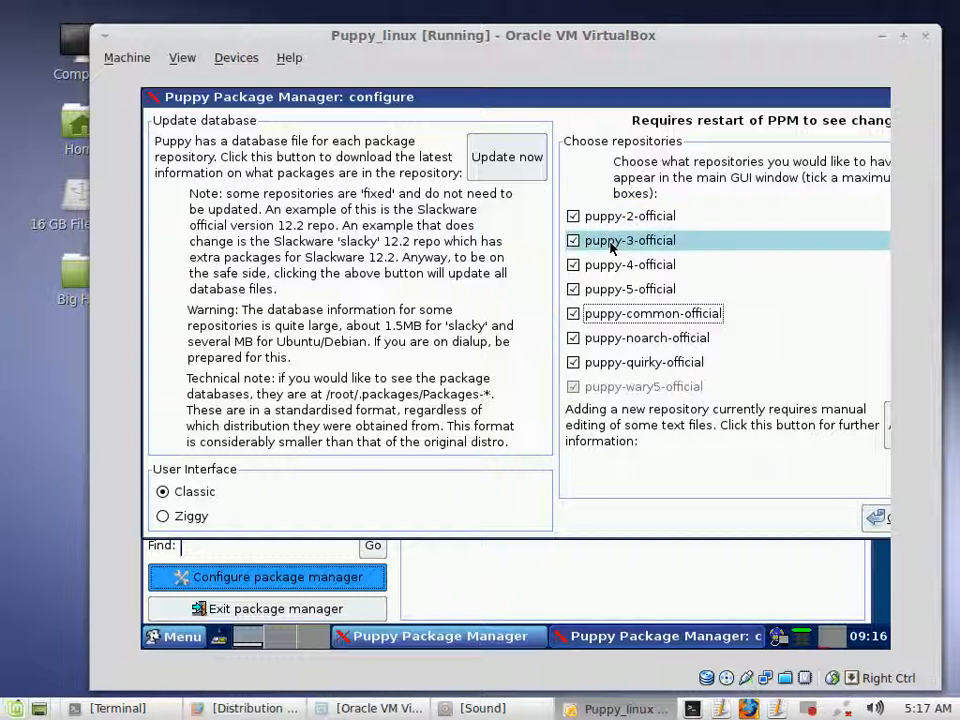
# Update the package databases, accepting the download of every offered repository file, and exit the download terminal
pyautogui.click(498, 171)
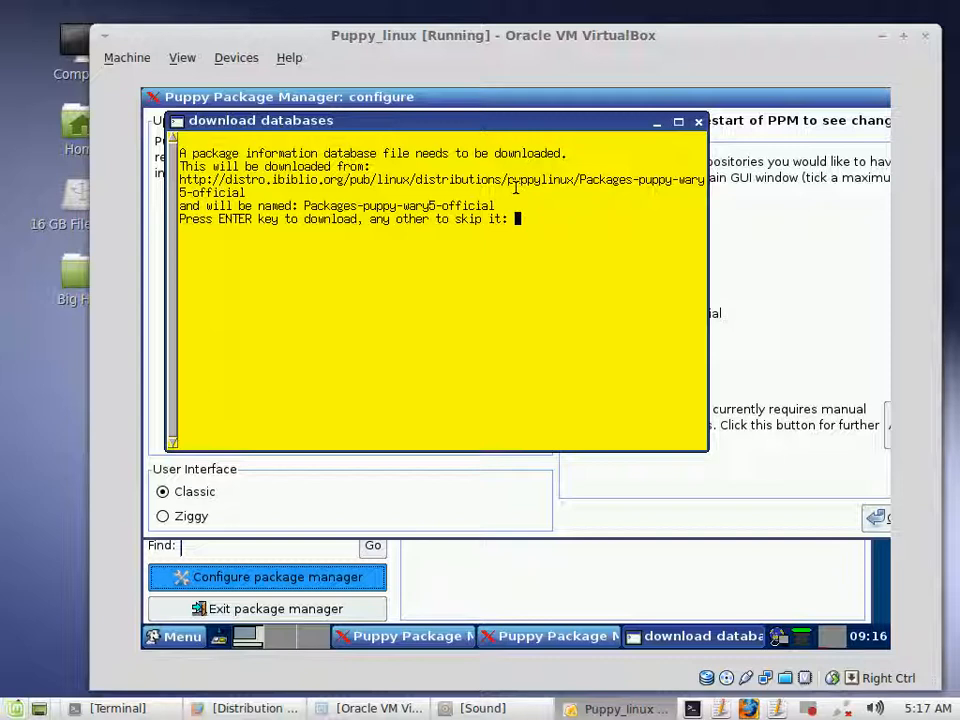
pyautogui.press('Return')
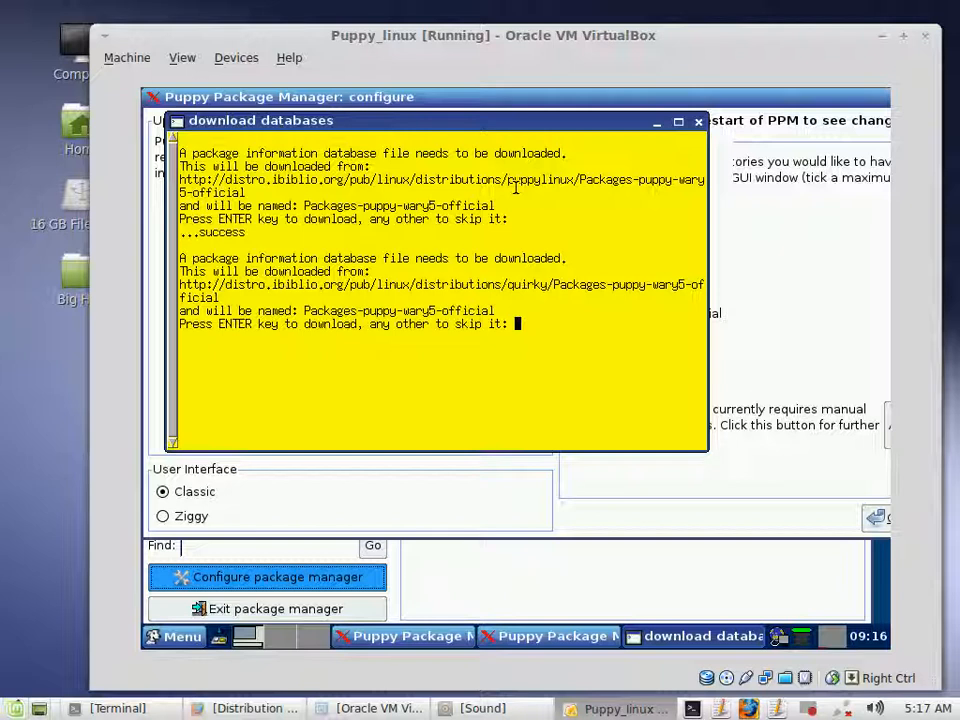
pyautogui.press('Return')
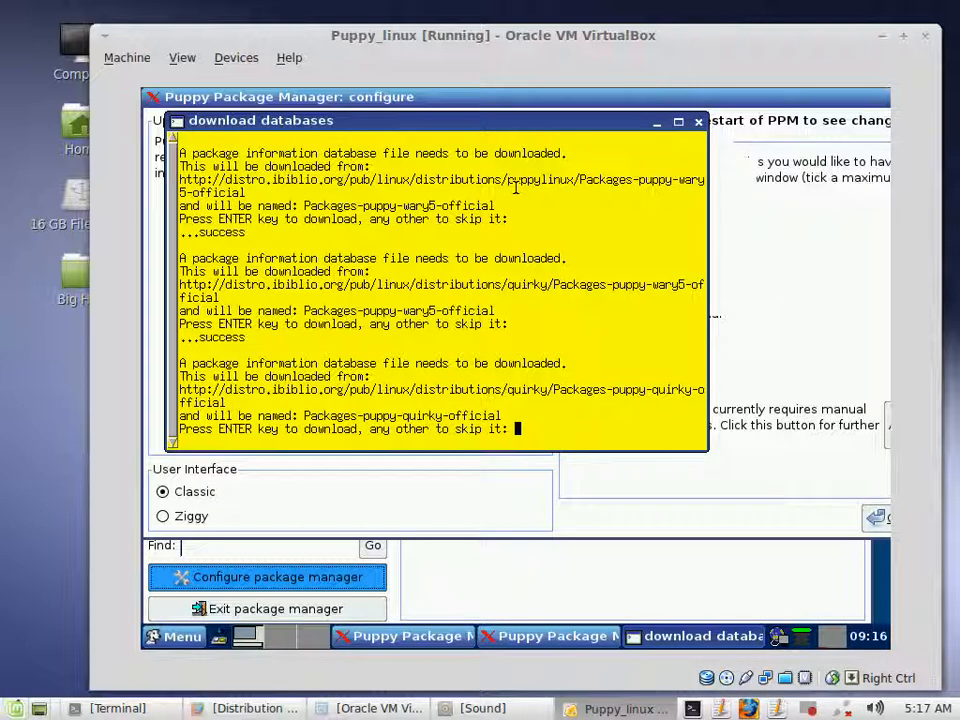
pyautogui.press('Return')
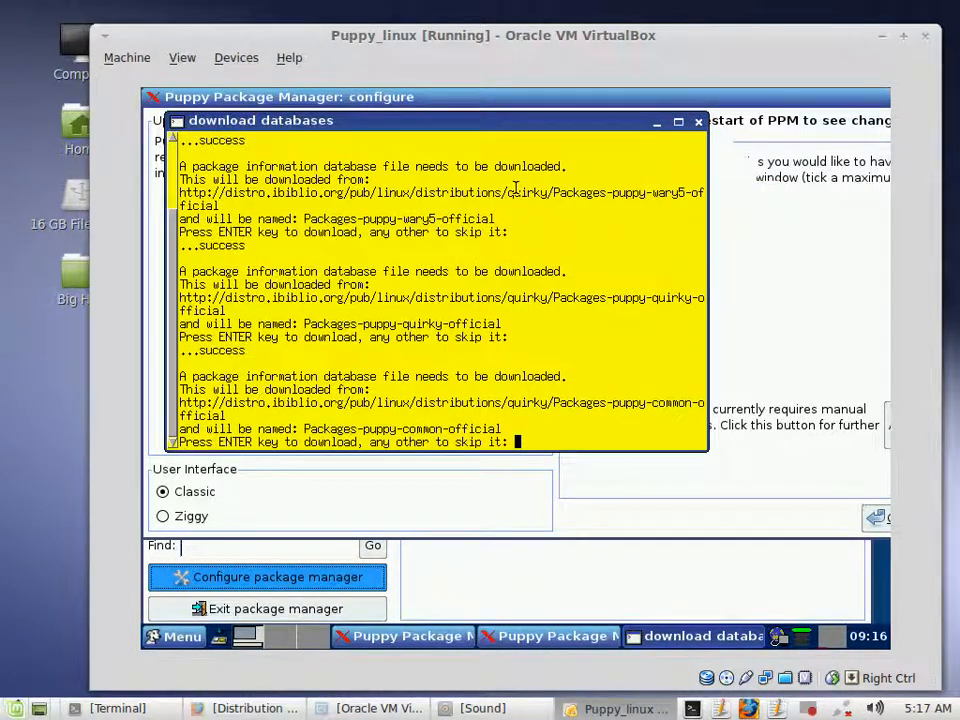
pyautogui.press('Return')
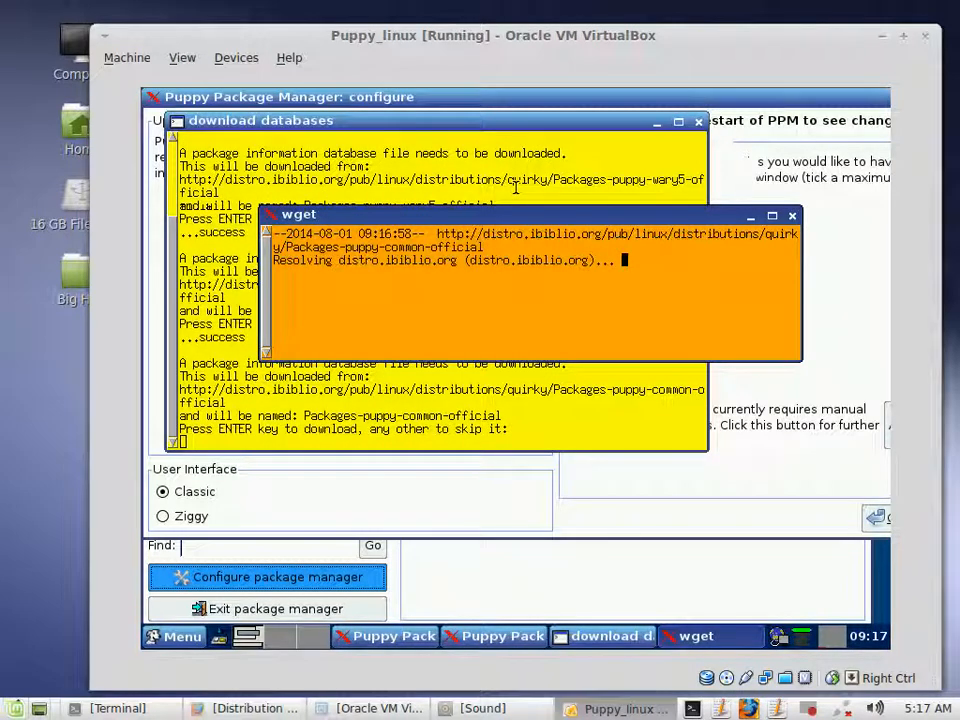
pyautogui.press('Return')
pyautogui.press('Return')
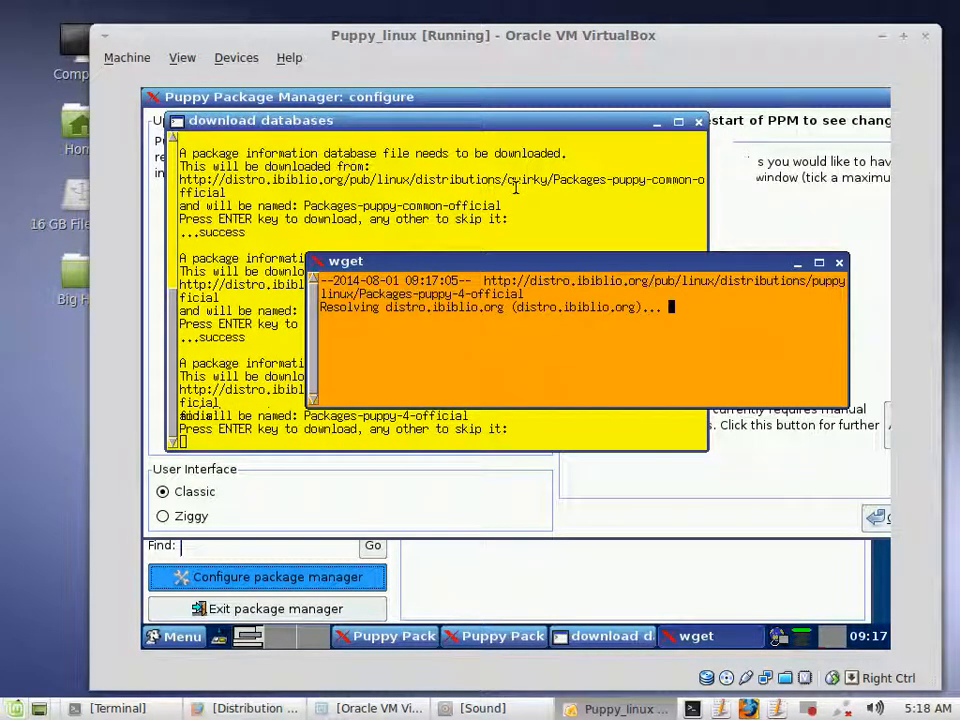
pyautogui.press('Return')
pyautogui.press('Return')
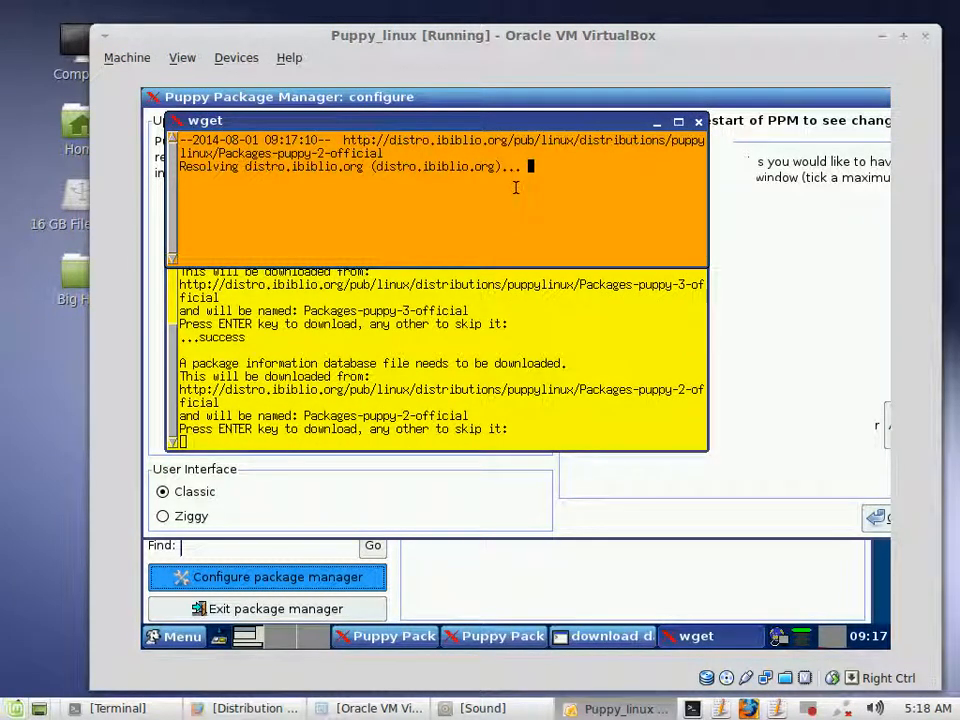
pyautogui.press('Return')
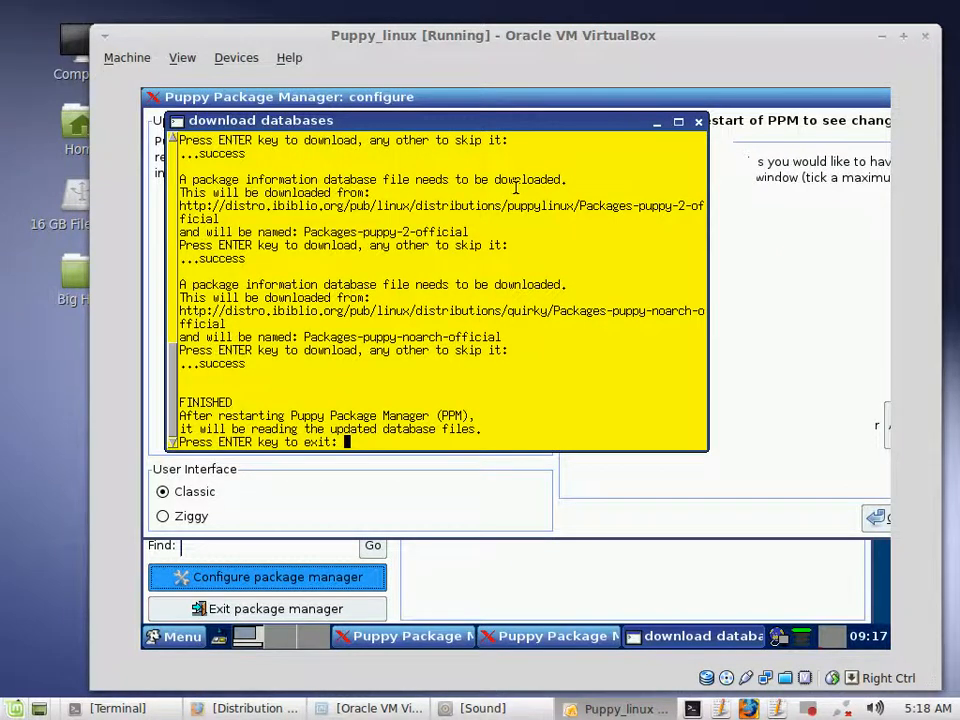
pyautogui.press('Return')
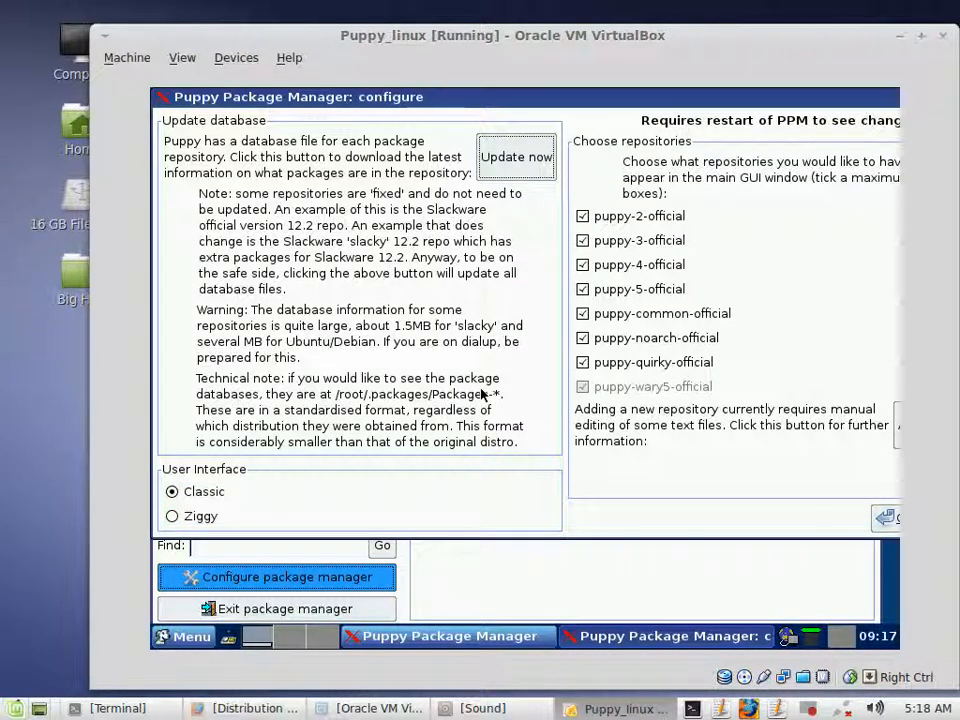
# Reposition and resize the virtual machine window to fit the guest desktop, and accept the package manager configuration, dismissing the notice
pyautogui.moveTo(577, 35); pyautogui.dragTo(488, 35)
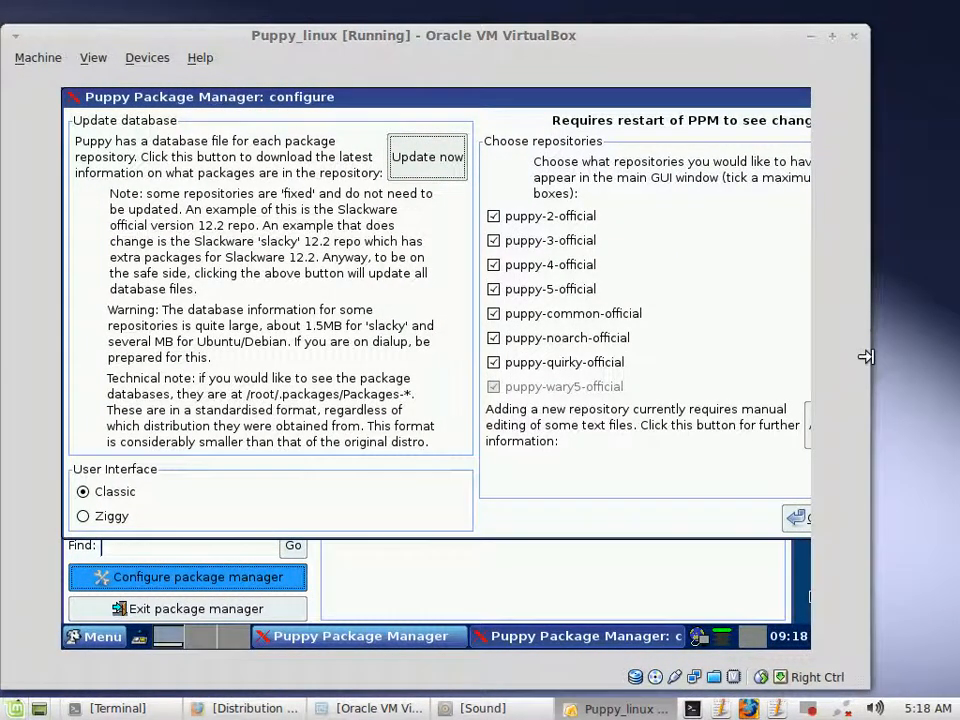
pyautogui.moveTo(866, 357); pyautogui.dragTo(949, 354)
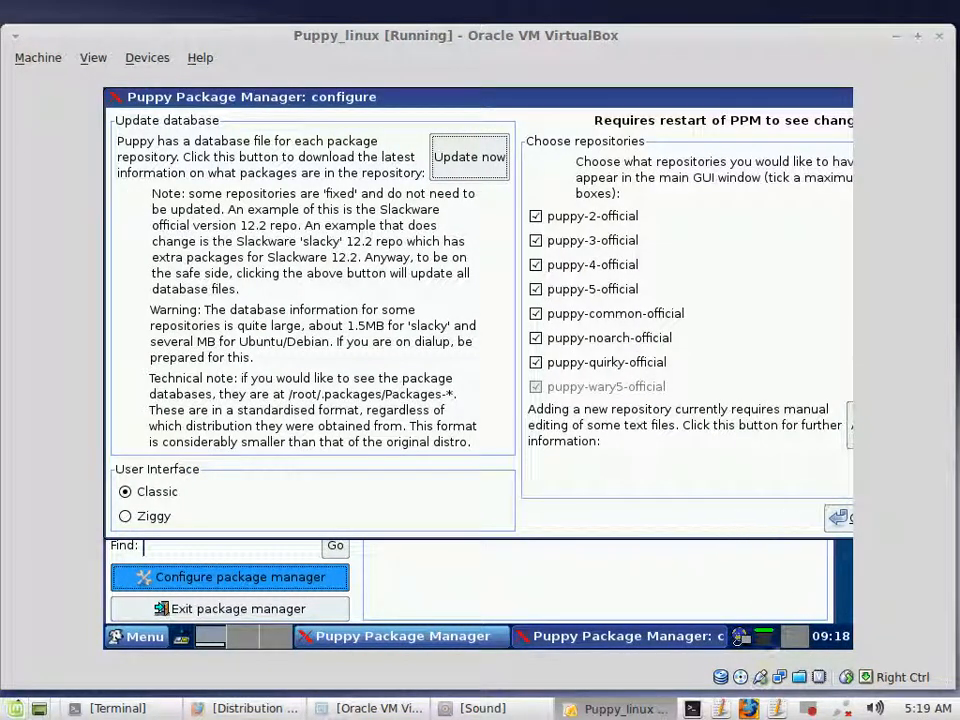
pyautogui.click(684, 570)
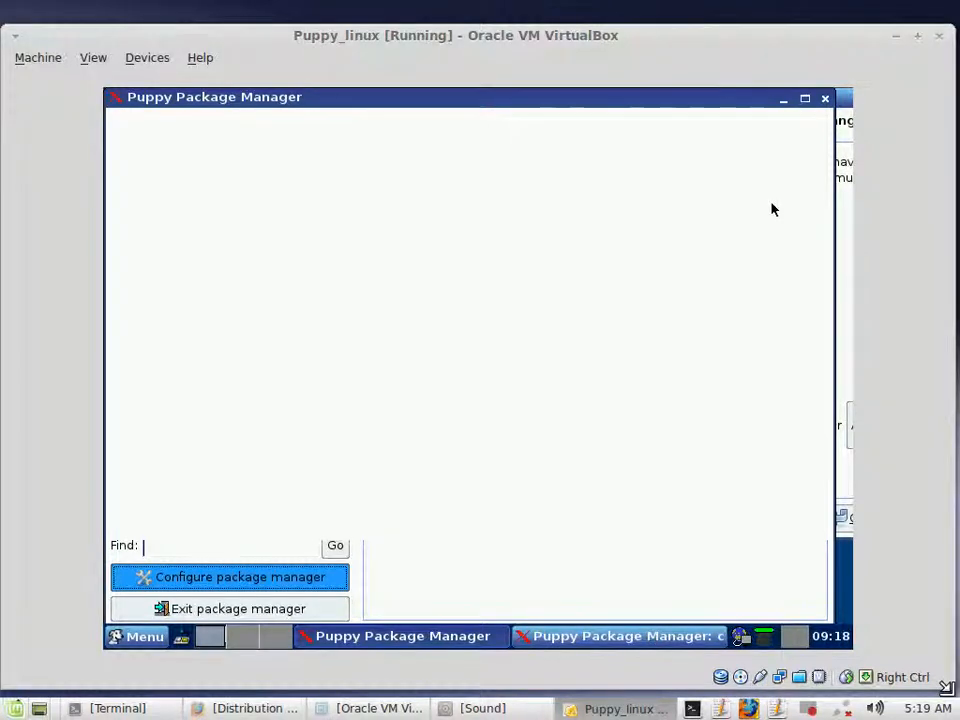
pyautogui.moveTo(778, 599); pyautogui.dragTo(801, 643)
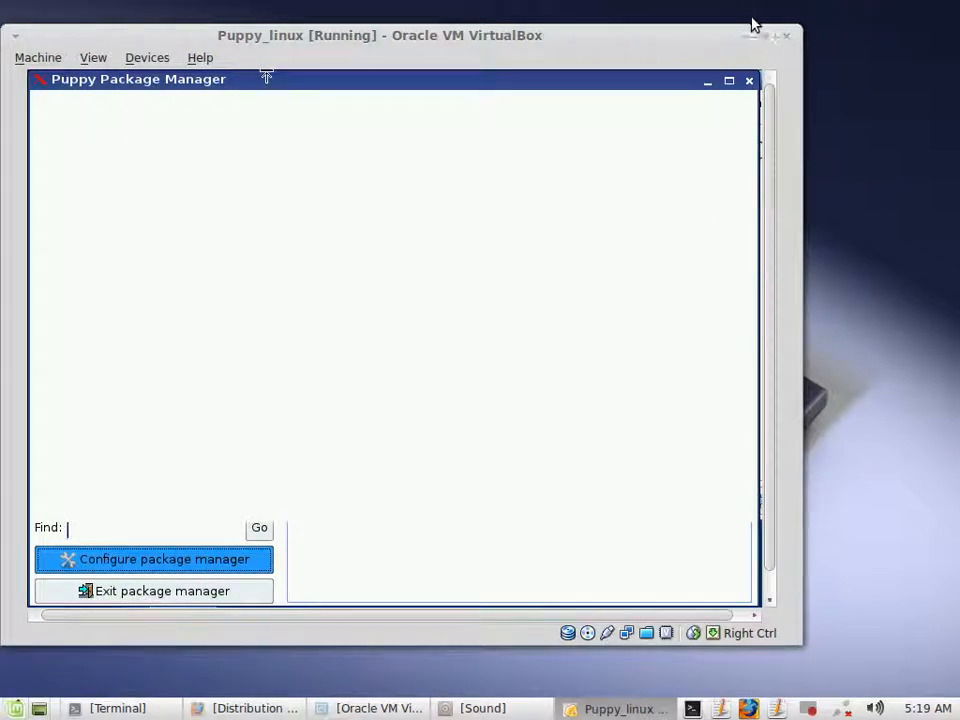
pyautogui.moveTo(795, 62); pyautogui.dragTo(712, 107)
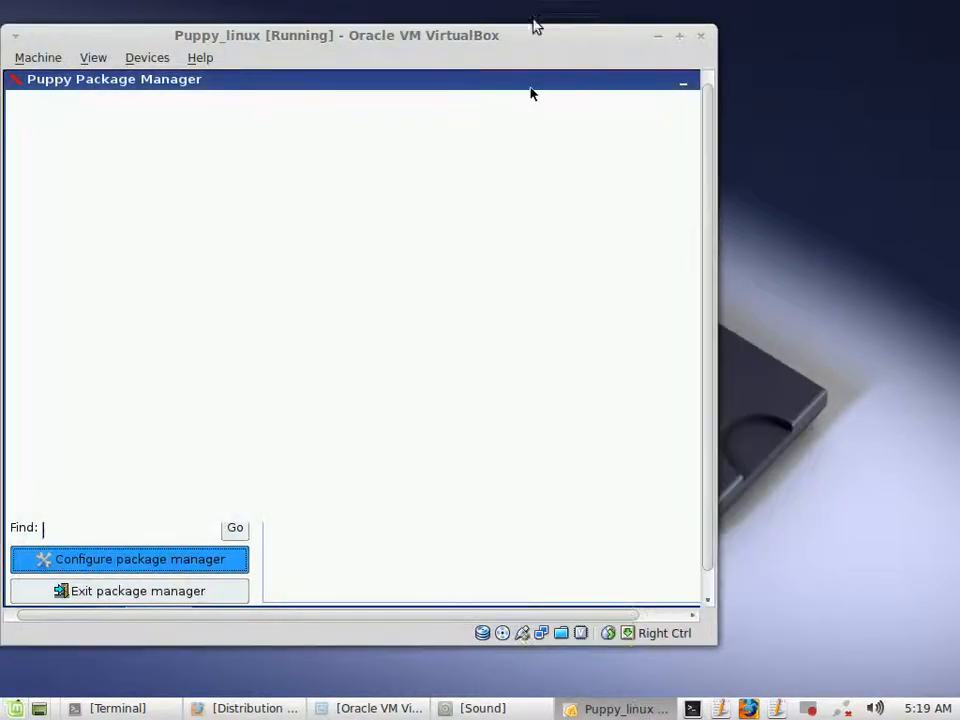
pyautogui.moveTo(482, 36); pyautogui.dragTo(580, 48)
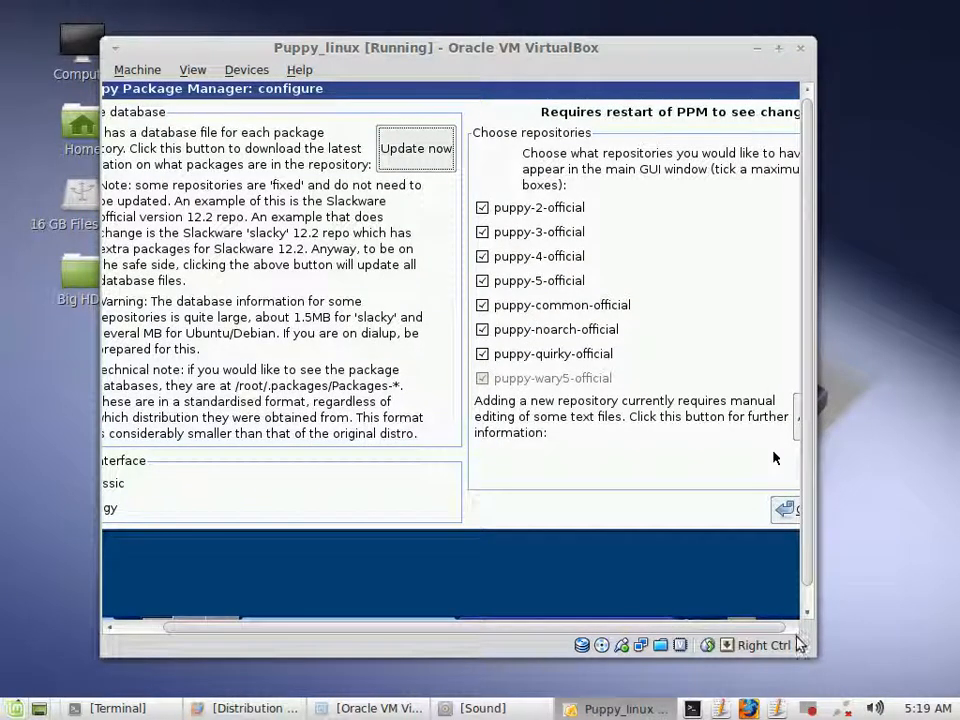
pyautogui.moveTo(808, 646); pyautogui.dragTo(891, 705)
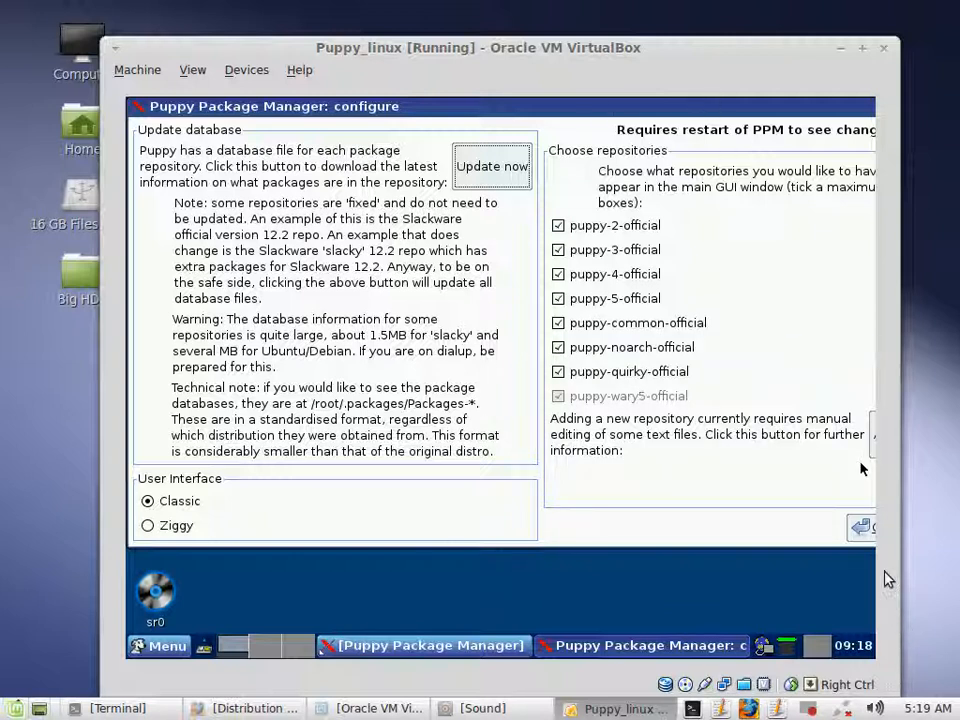
pyautogui.click(862, 528)
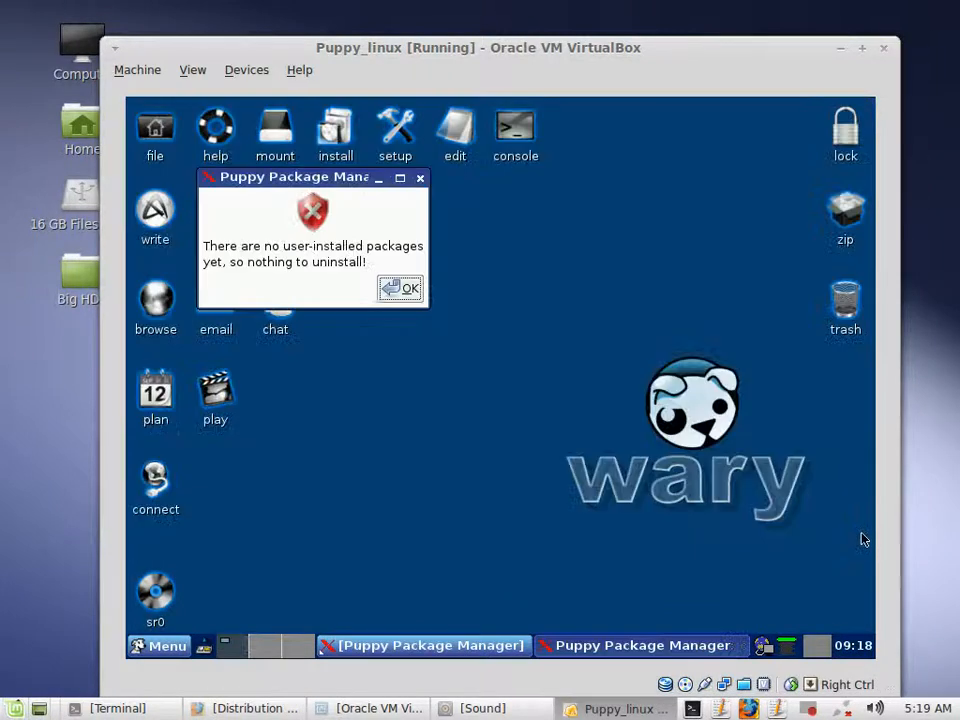
pyautogui.click(409, 291)
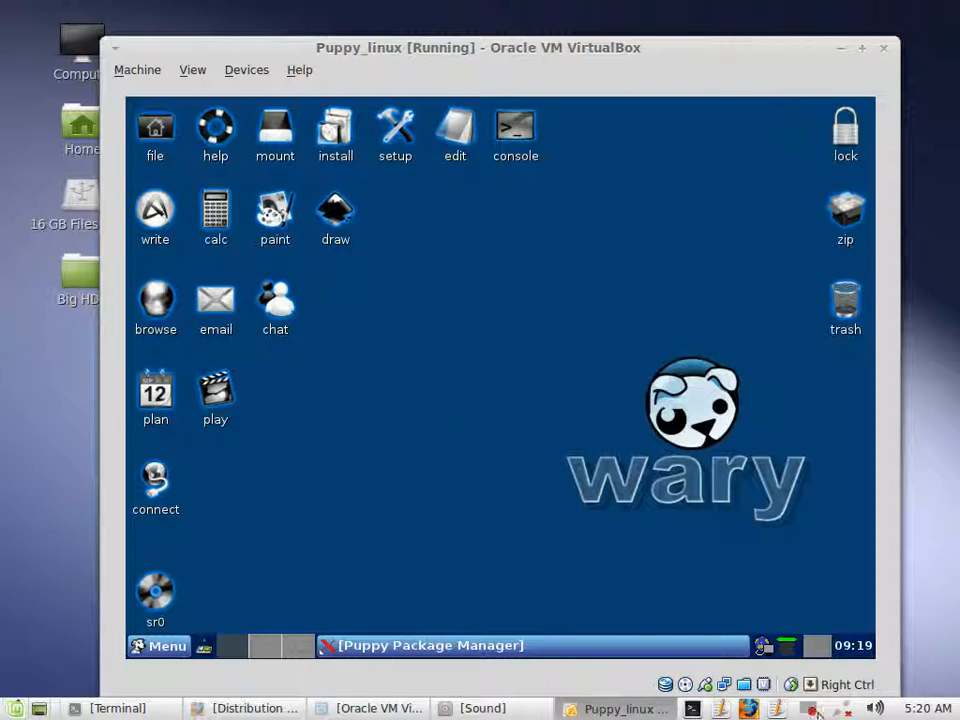
# Shrink the virtual machine window, restore the minimized Puppy Package Manager and exit it
pyautogui.moveTo(895, 692); pyautogui.dragTo(826, 605)
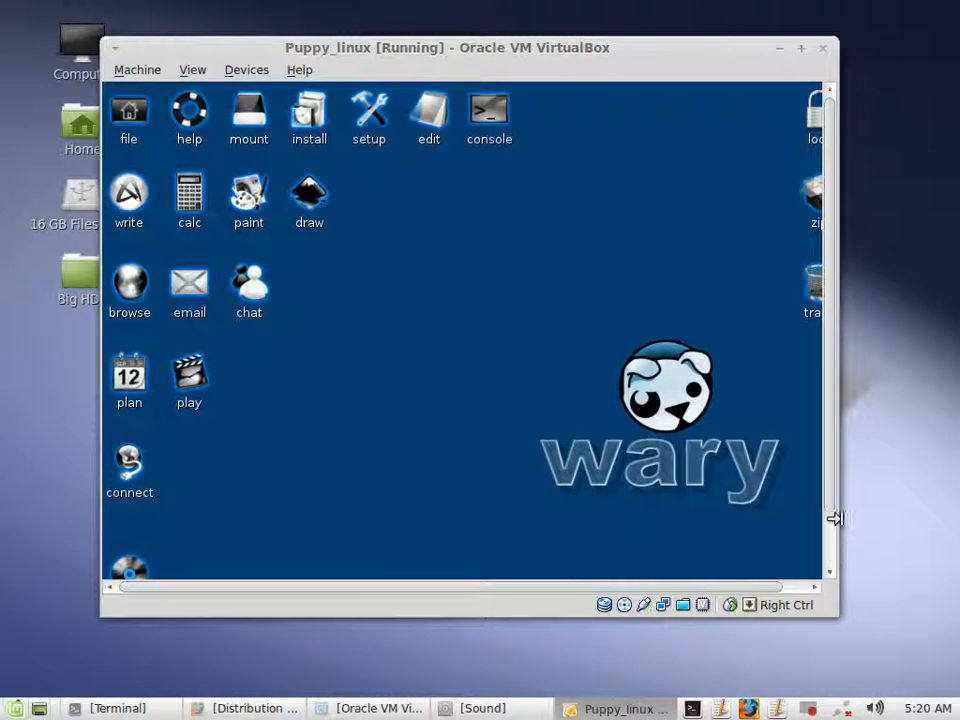
pyautogui.moveTo(831, 490); pyautogui.dragTo(831, 552)
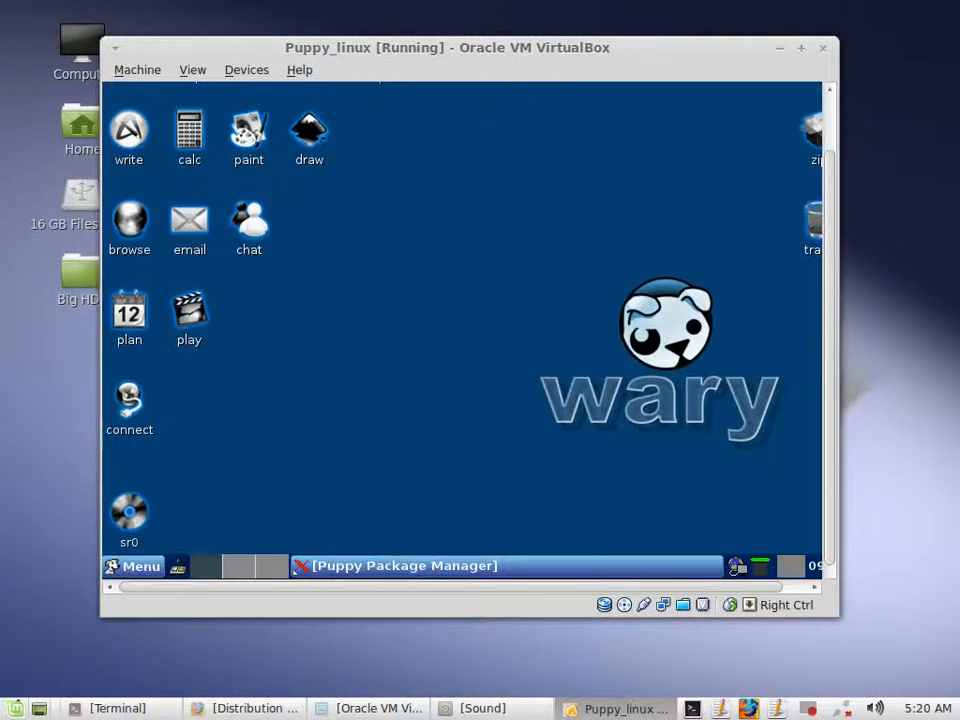
pyautogui.click(624, 572)
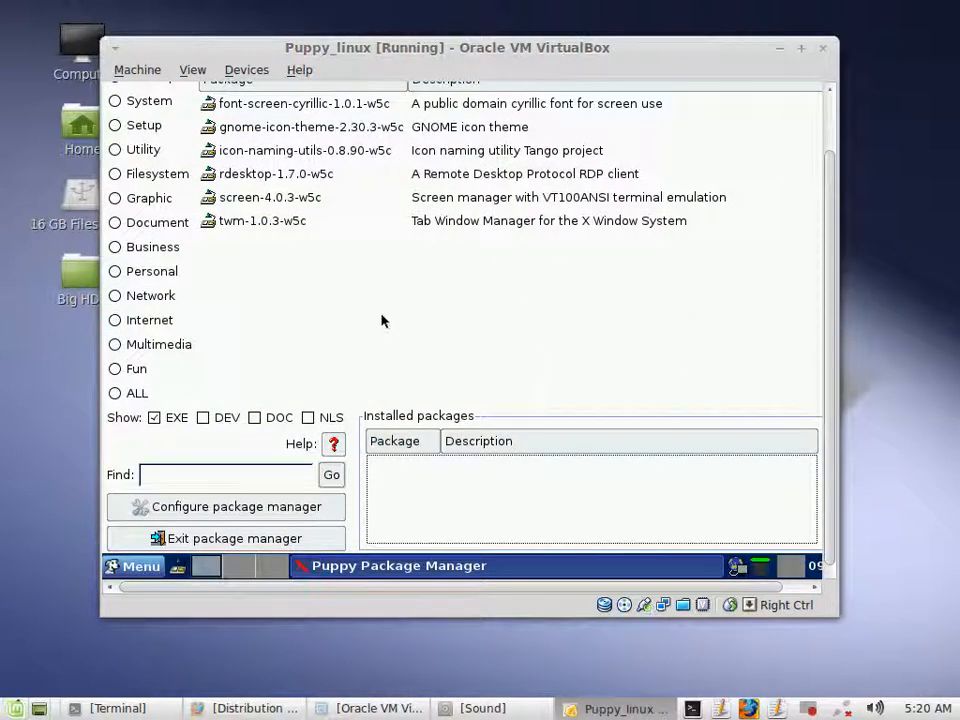
pyautogui.click(260, 543)
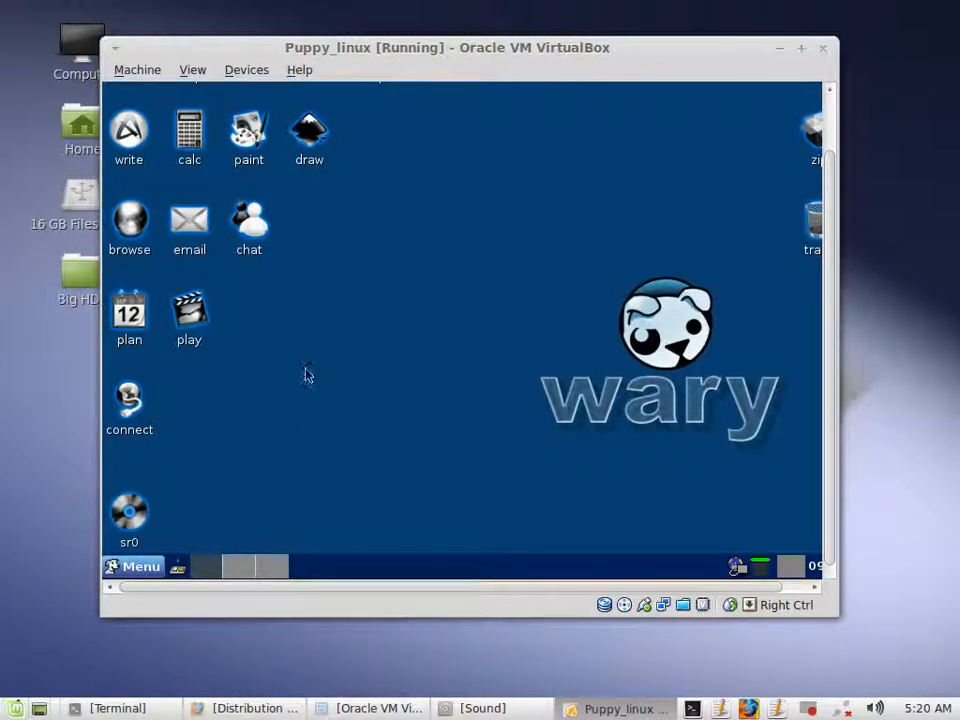
# Reopen Puppy's Install window from the guest desktop
pyautogui.moveTo(833, 503); pyautogui.dragTo(831, 414)
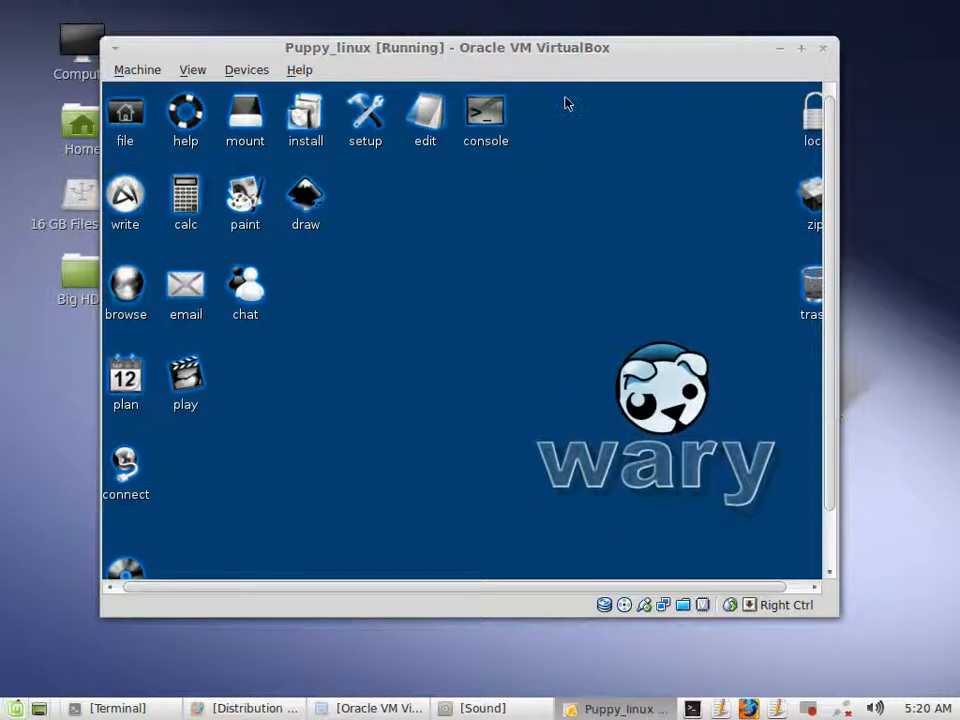
pyautogui.click(307, 120)
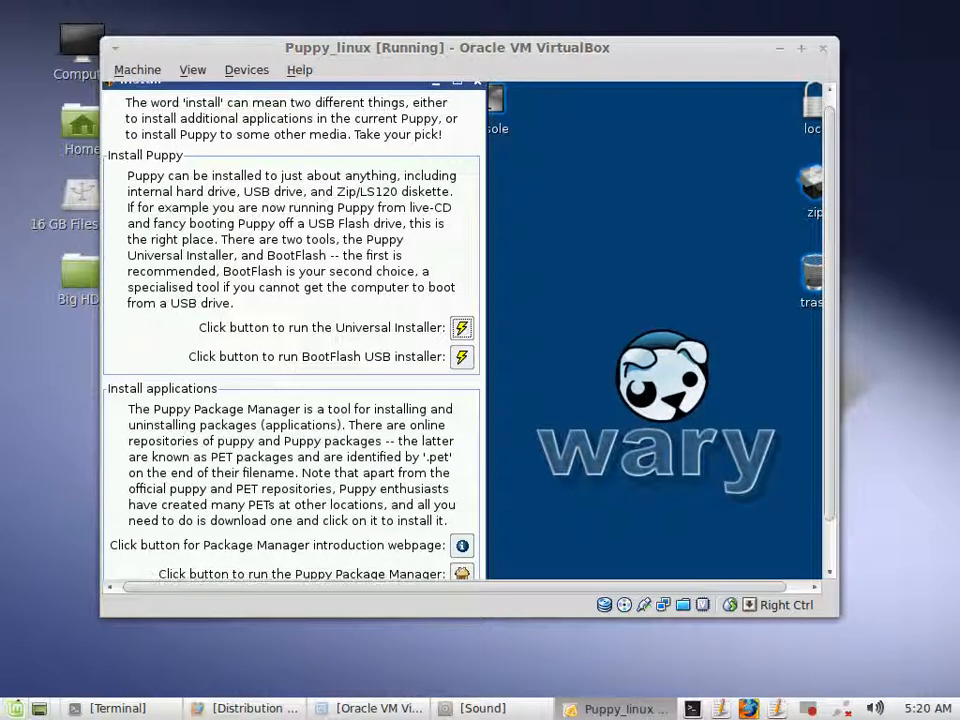
# Enlarge the virtual machine window to reveal the whole Install window and launch the Puppy Package Manager
pyautogui.moveTo(839, 618); pyautogui.dragTo(831, 688)
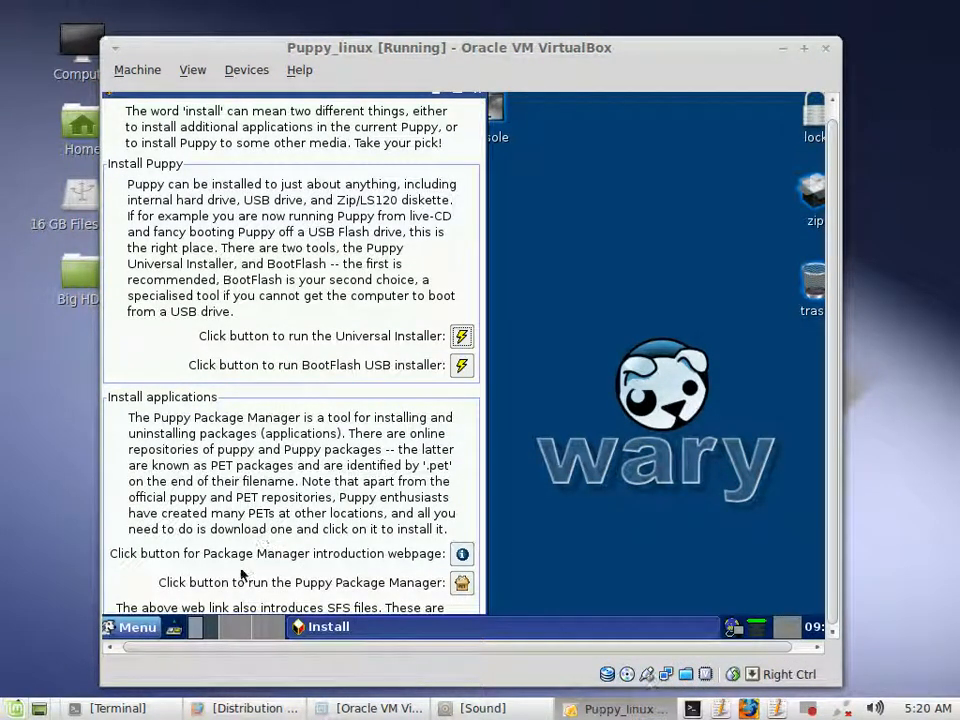
pyautogui.click(462, 585)
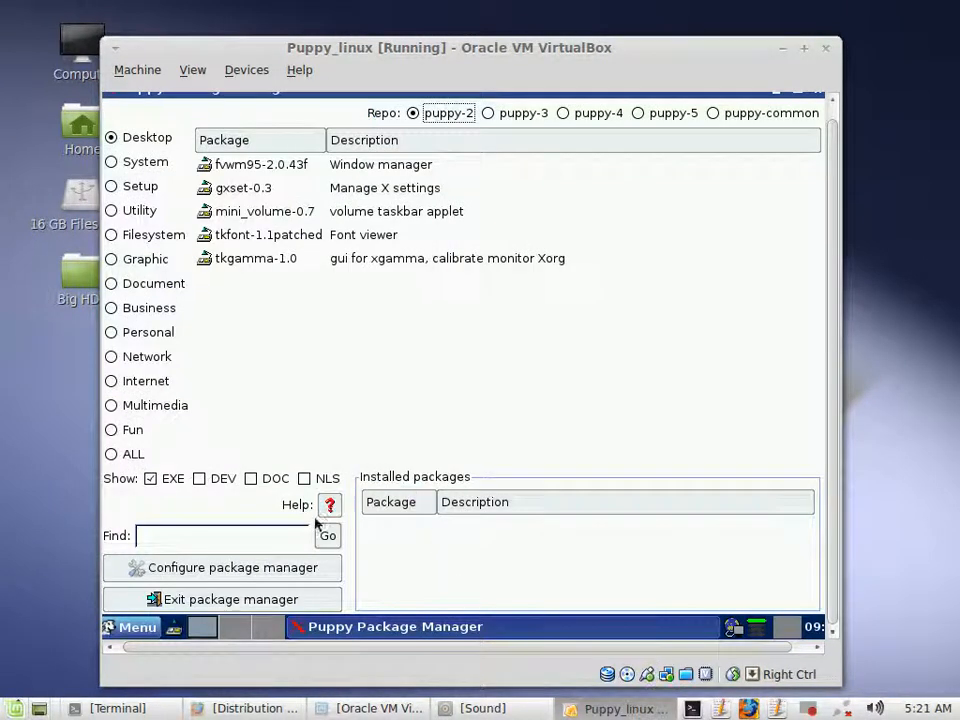
# Review the package manager's repository configuration and accept it, refitting and repositioning the virtual machine window around the guest display
pyautogui.click(216, 568)
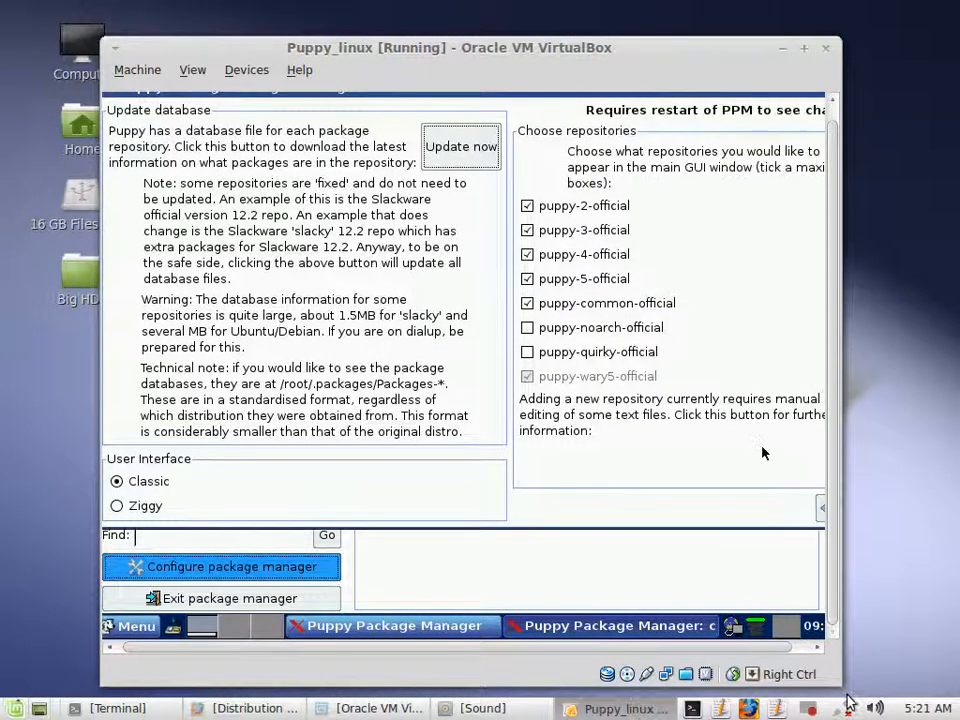
pyautogui.moveTo(835, 678); pyautogui.dragTo(936, 667)
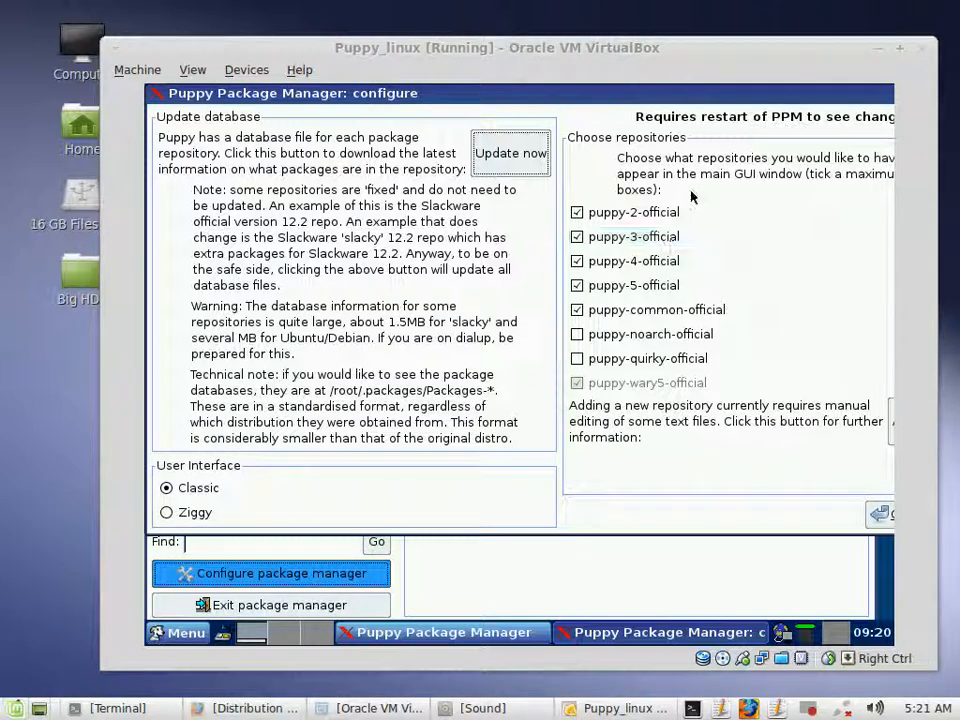
pyautogui.moveTo(414, 54); pyautogui.dragTo(313, 28)
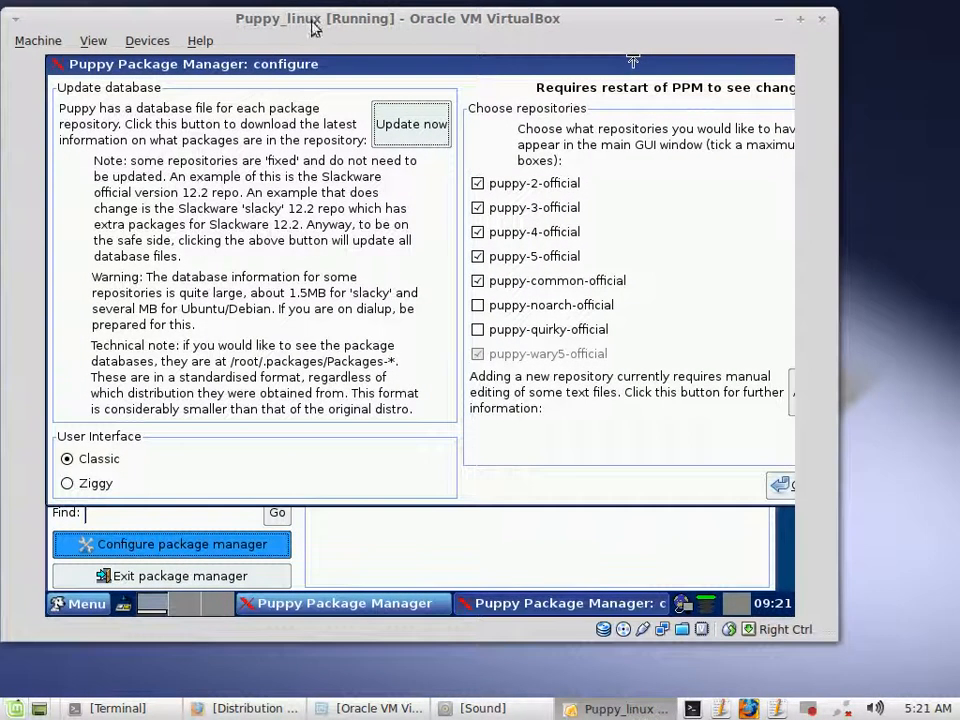
pyautogui.click(781, 488)
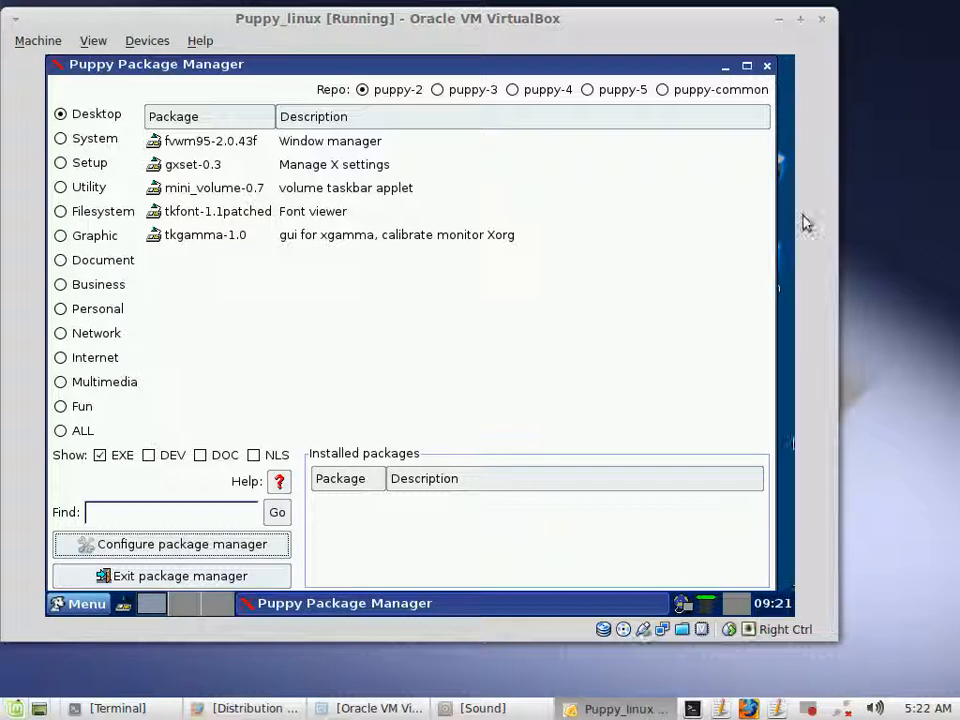
pyautogui.moveTo(833, 634); pyautogui.dragTo(729, 621)
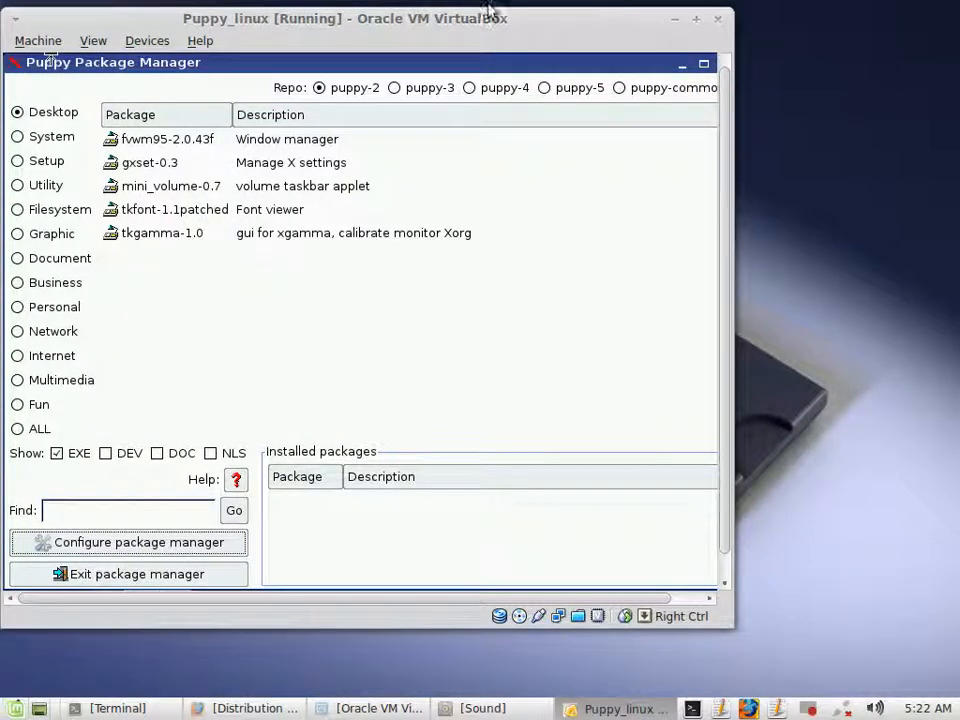
pyautogui.moveTo(375, 19); pyautogui.dragTo(478, 50)
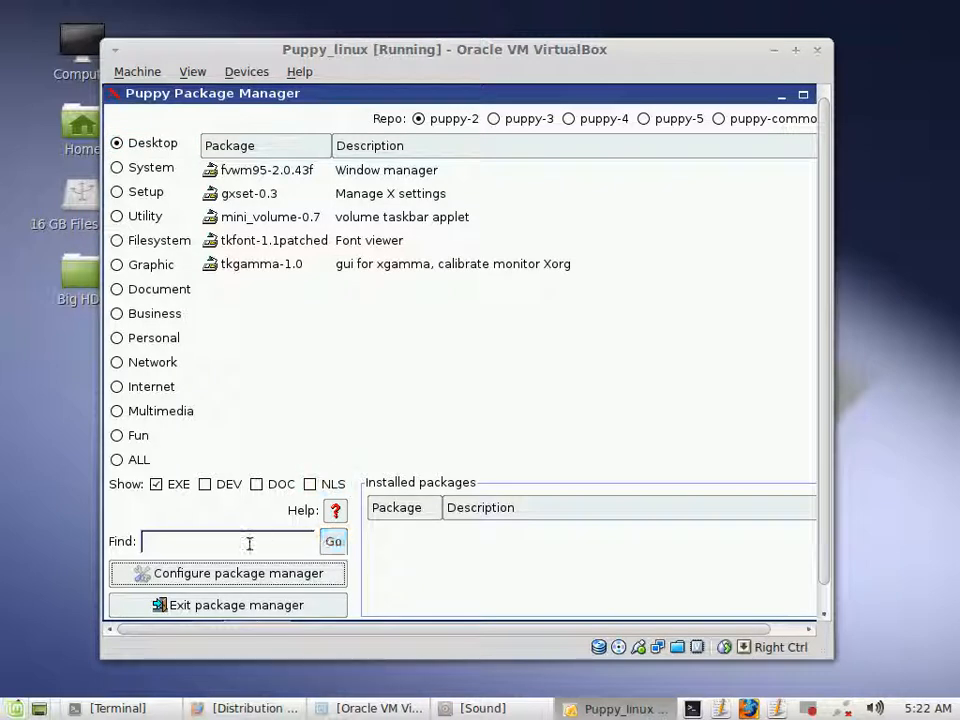
# Install only usbview-1.0 from the puppy-2 System category, without its dependencies, downloading from ftp.nluug.nl and dismissing the reports
pyautogui.click(119, 169)
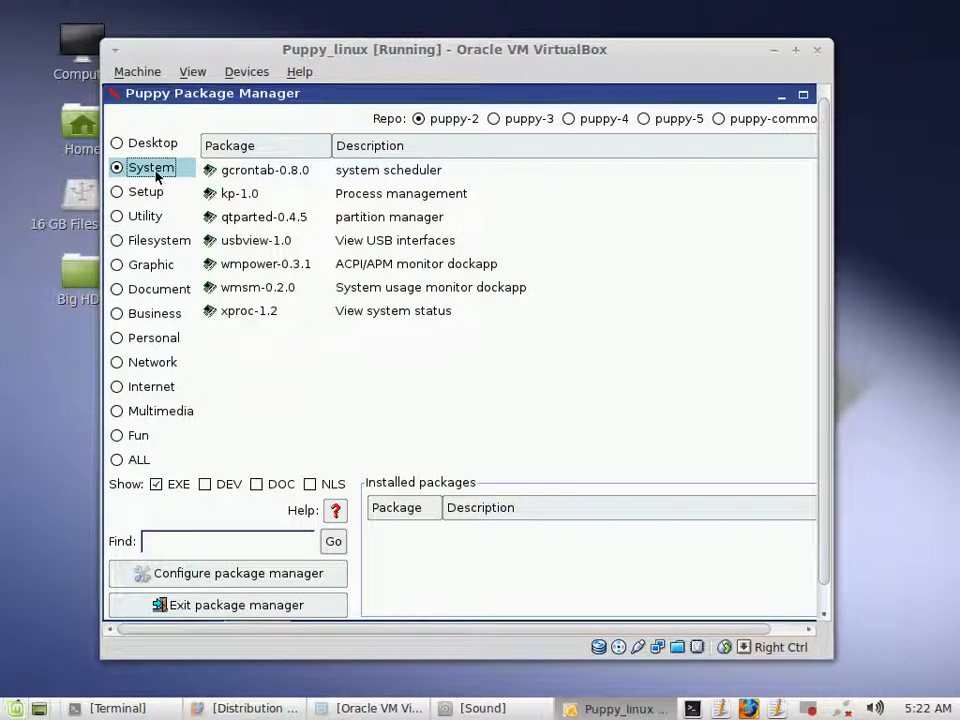
pyautogui.click(257, 241)
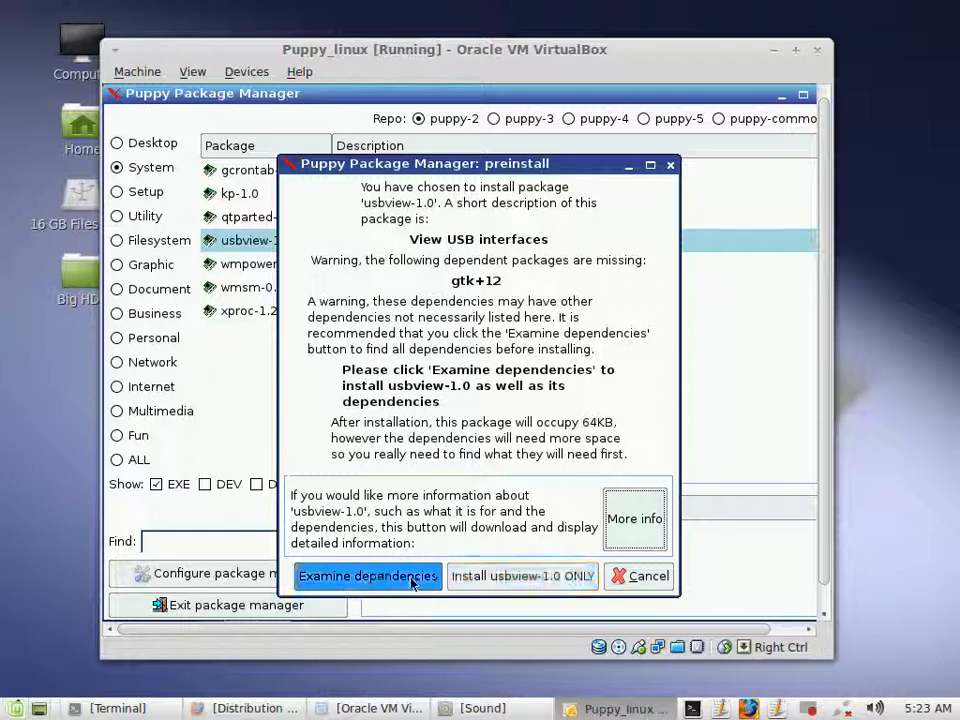
pyautogui.click(538, 585)
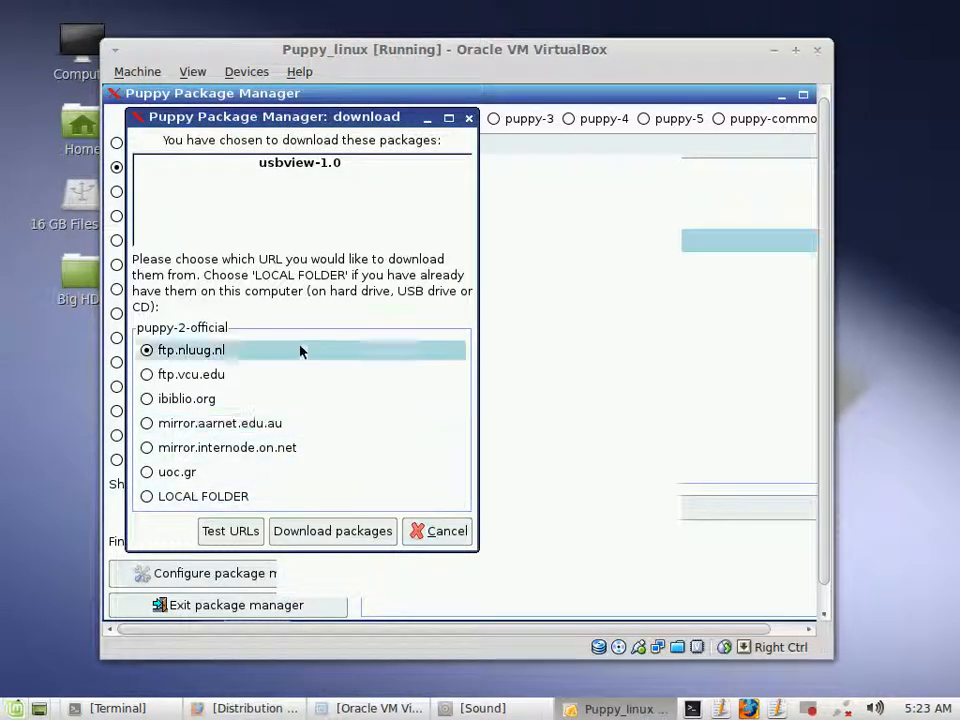
pyautogui.click(349, 540)
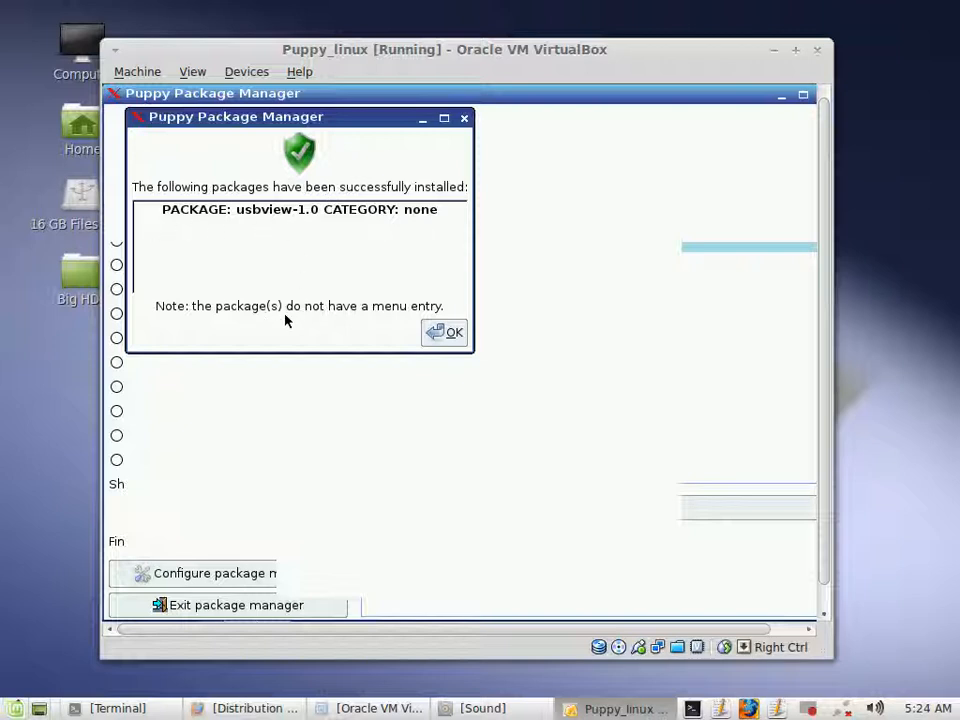
pyautogui.click(463, 336)
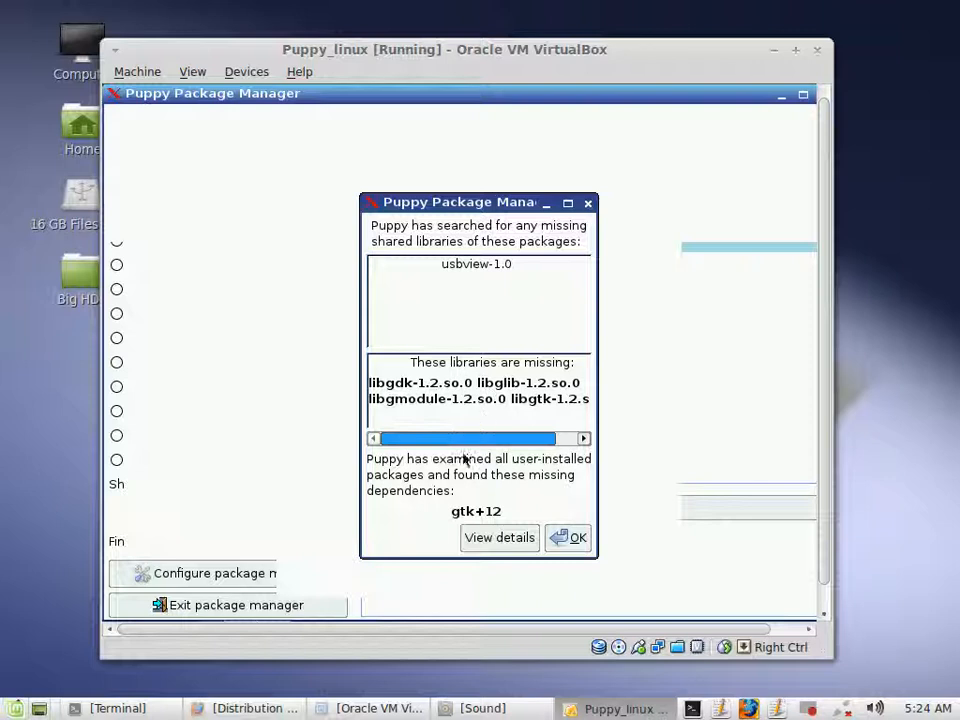
pyautogui.click(573, 541)
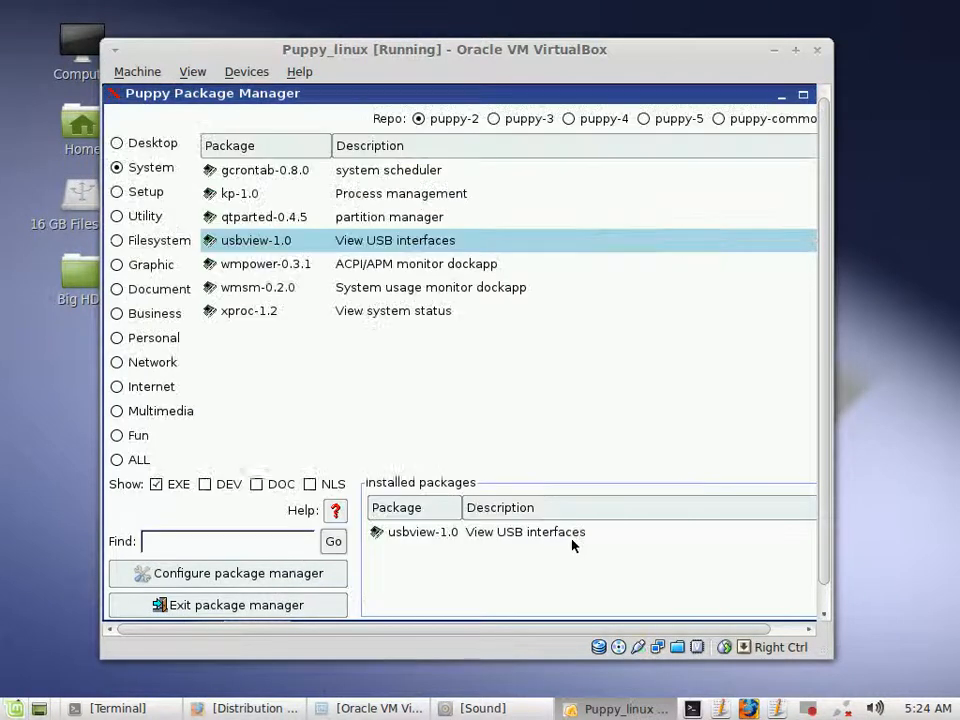
# Uninstall the usbview-1.0 package and confirm its removal
pyautogui.click(406, 537)
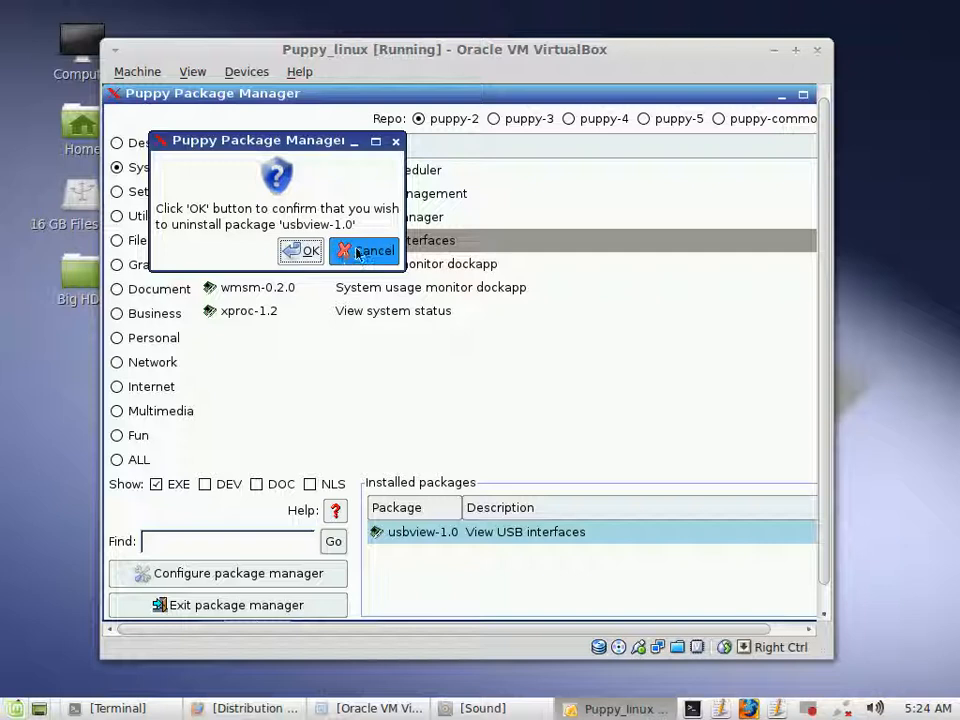
pyautogui.click(304, 251)
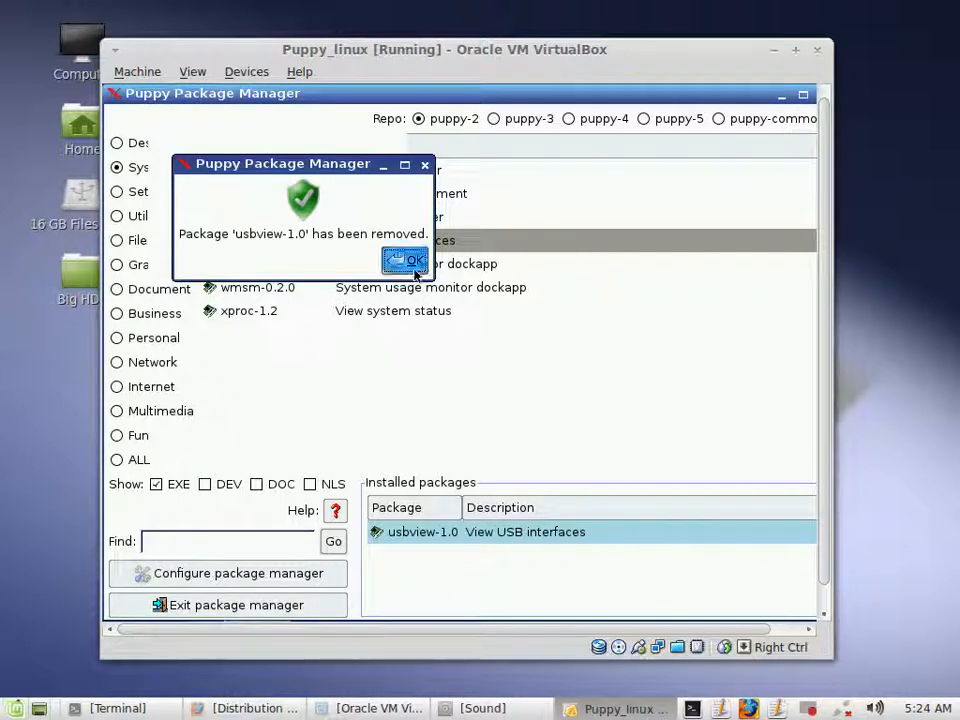
pyautogui.click(414, 265)
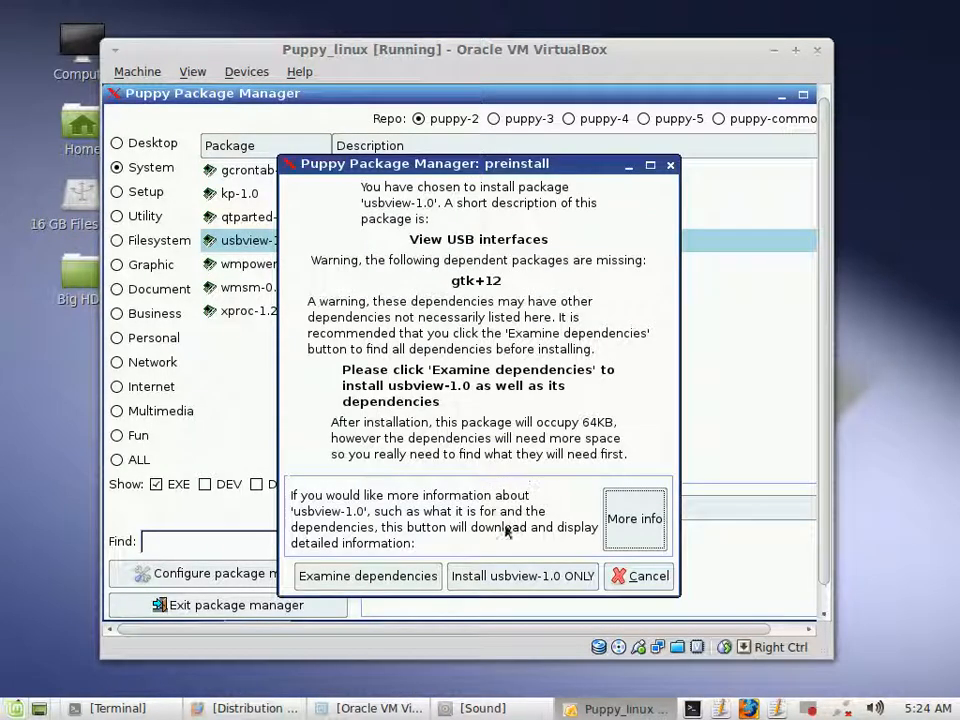
# Install usbview-1.0 together with its dependencies gdk_pixbuf10-0.22.0, gtk+12-1.2.10 and imlib-1.9.15, downloading from ftp.nluug.nl
pyautogui.click(368, 576)
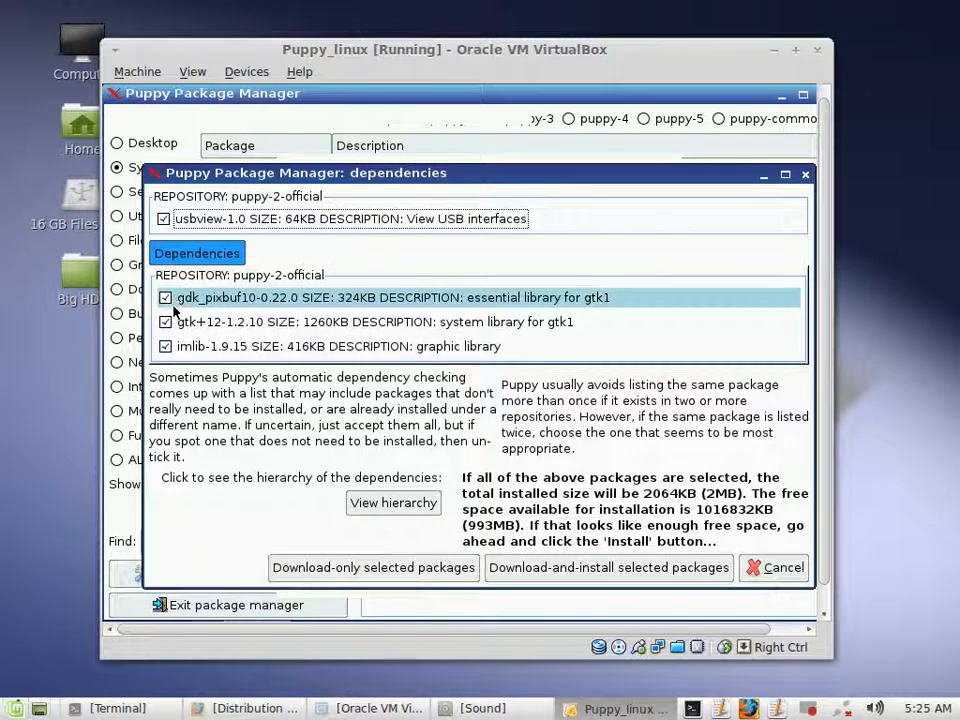
pyautogui.click(166, 348)
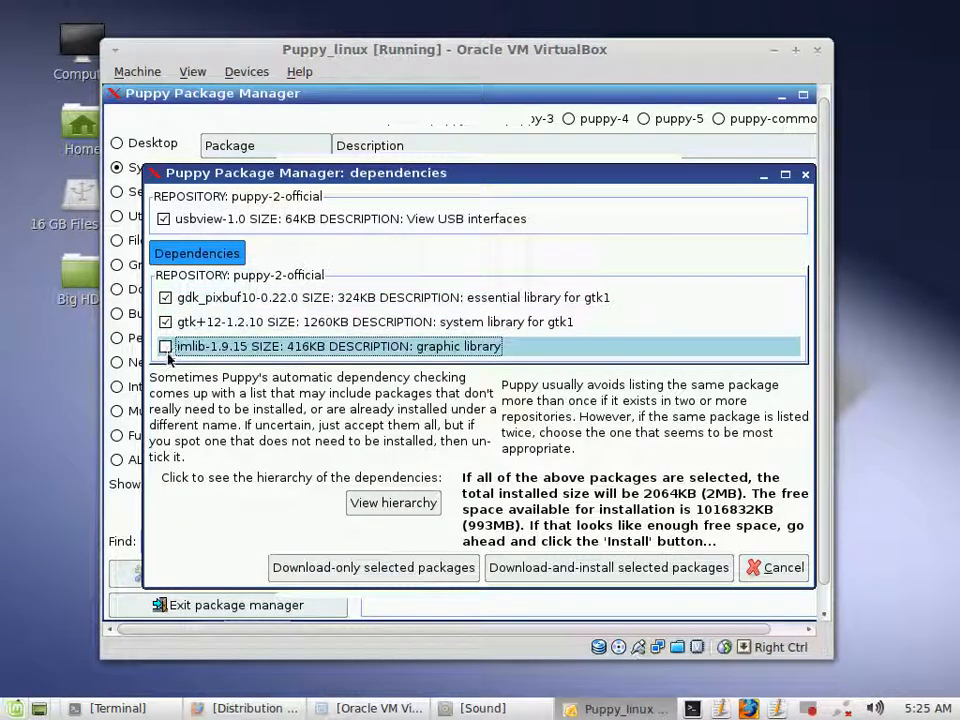
pyautogui.click(166, 348)
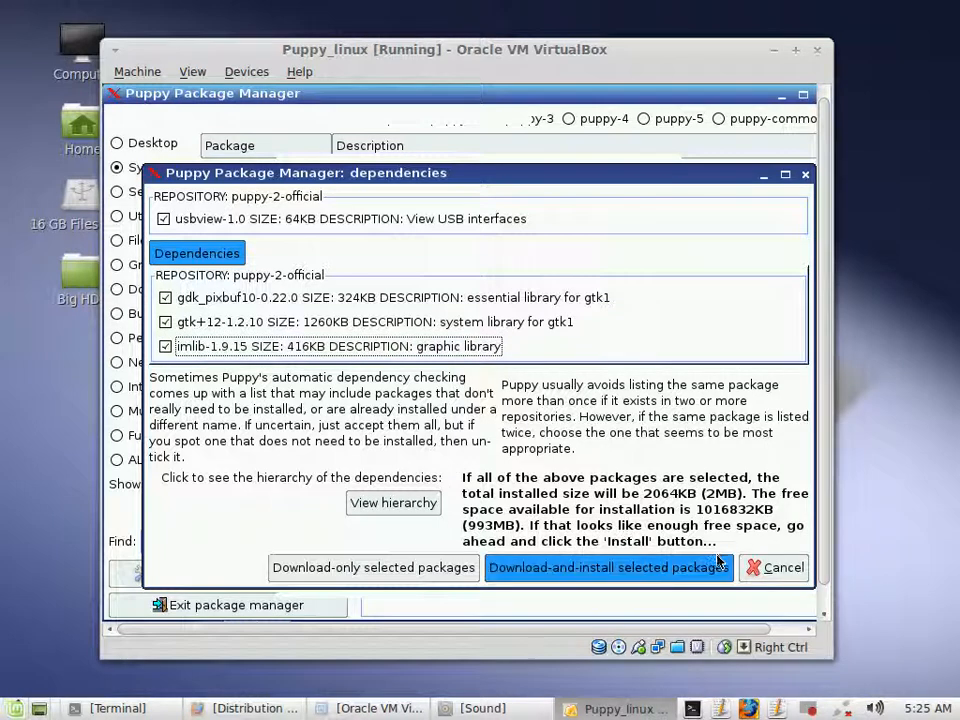
pyautogui.click(609, 577)
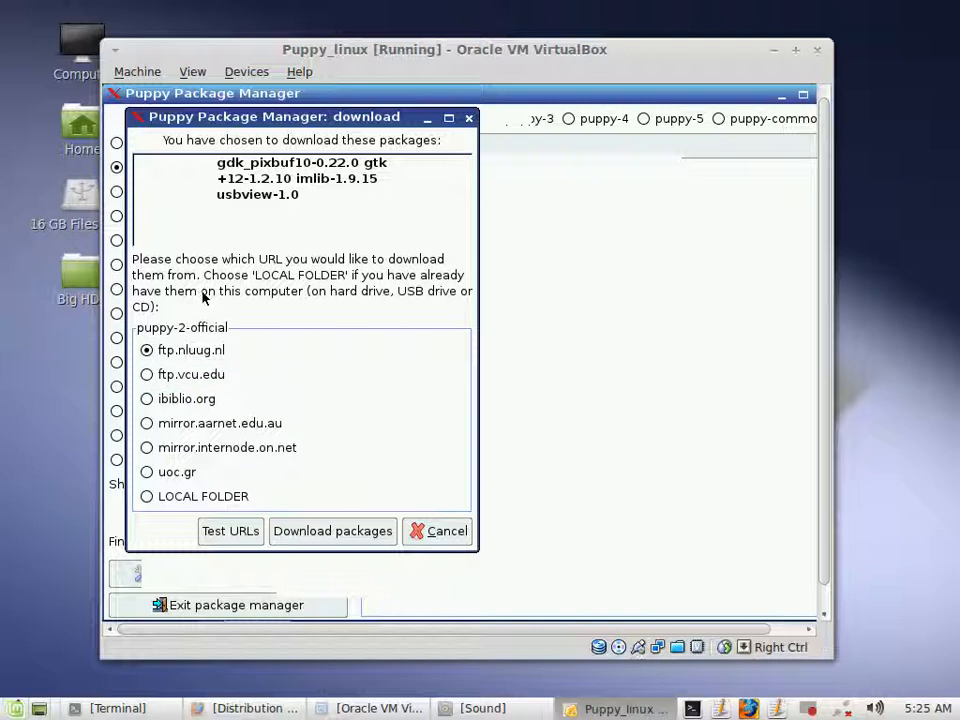
pyautogui.click(341, 538)
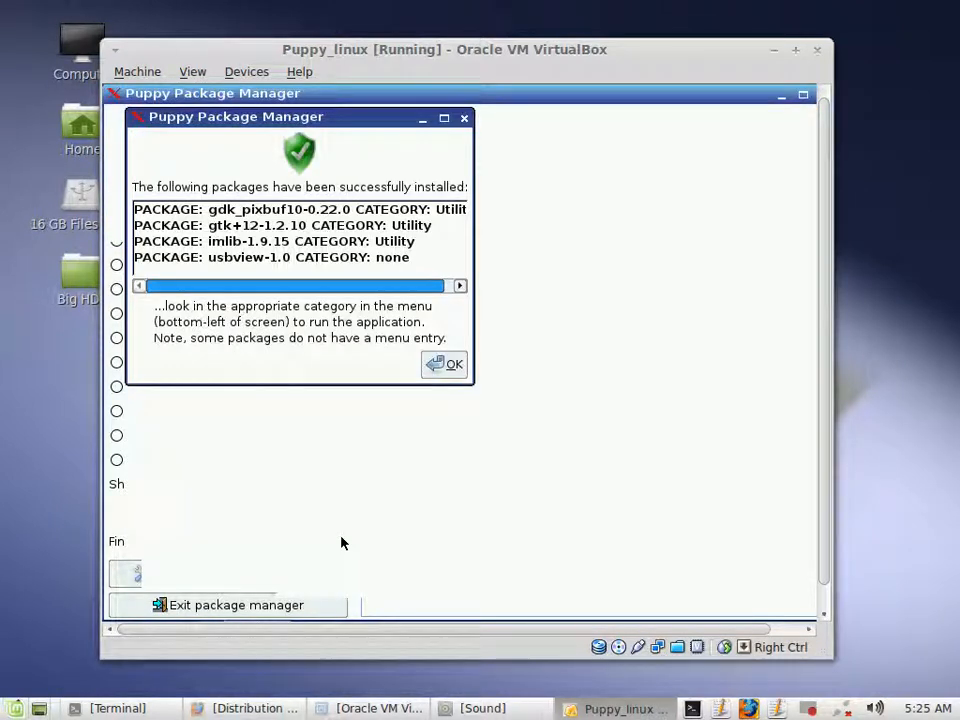
pyautogui.click(447, 366)
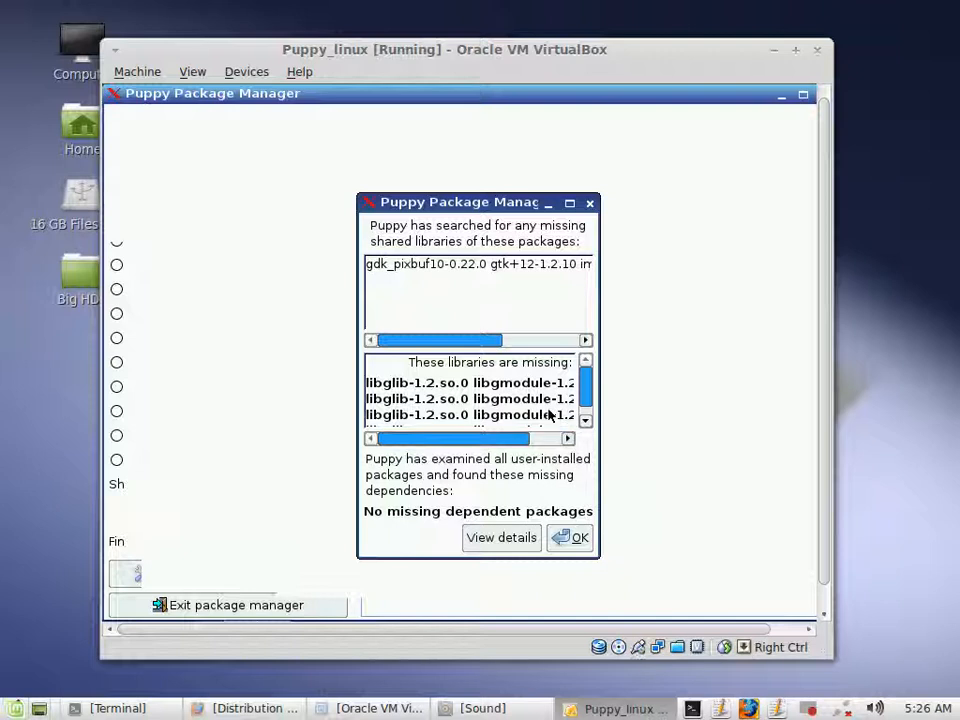
pyautogui.click(573, 538)
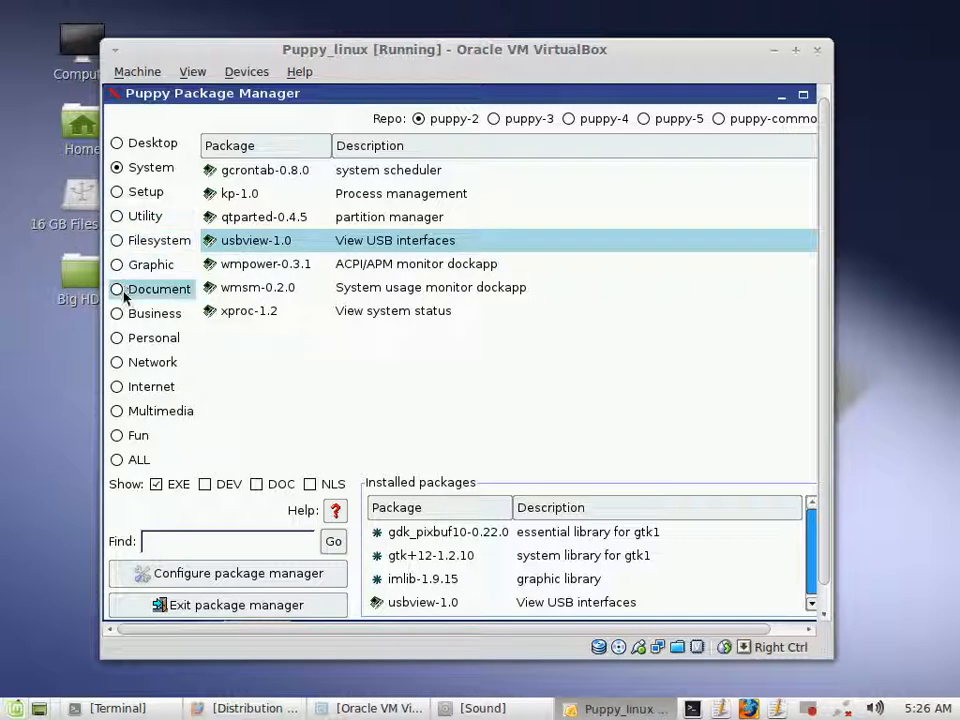
# Install nmap-4.03 from the puppy-2 Network category, downloading from ftp.nluug.nl, and dismiss the installation reports
pyautogui.click(117, 368)
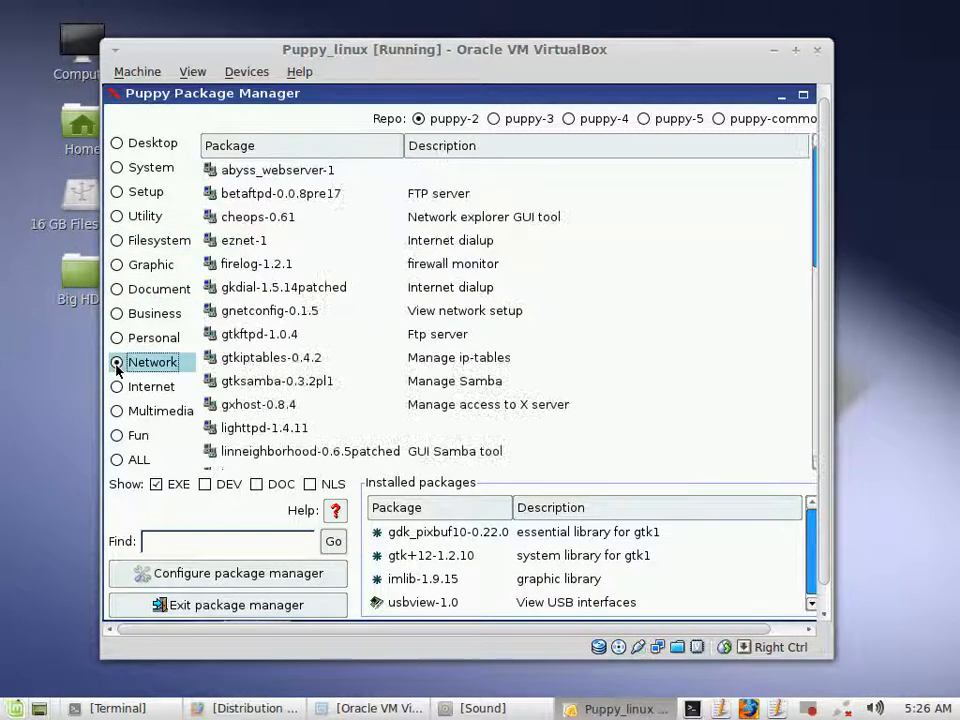
pyautogui.scroll(-6, 388, 382)
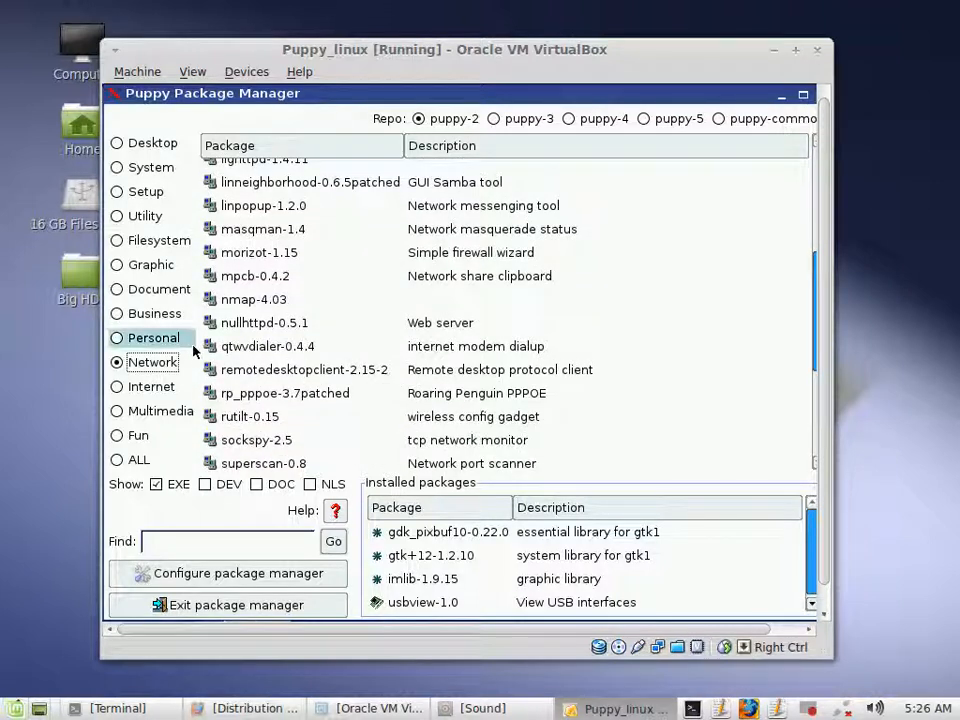
pyautogui.click(240, 300)
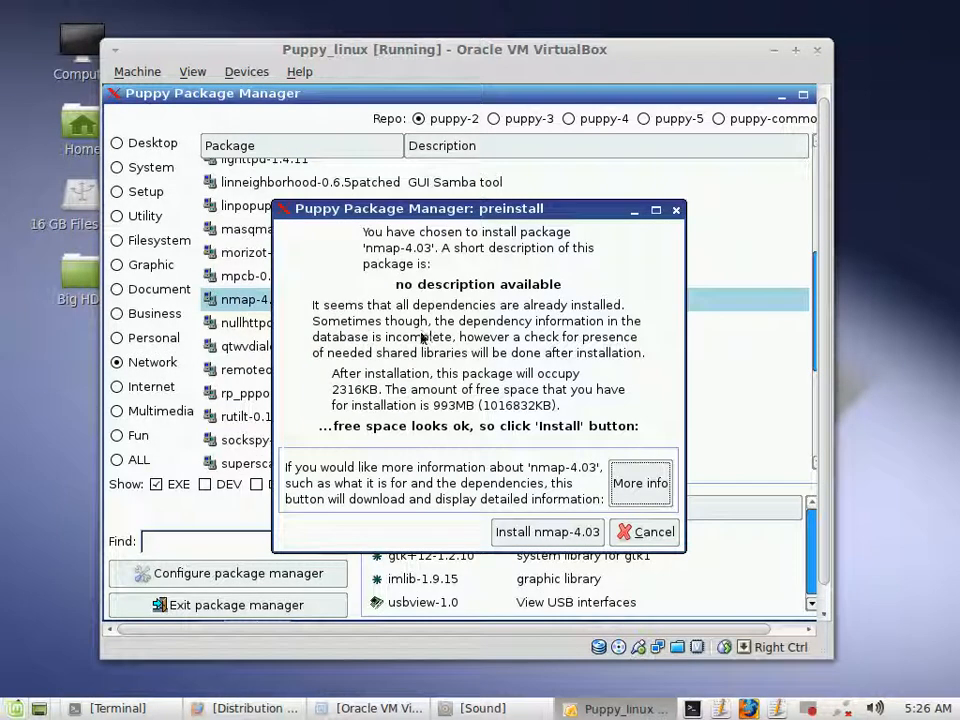
pyautogui.click(547, 533)
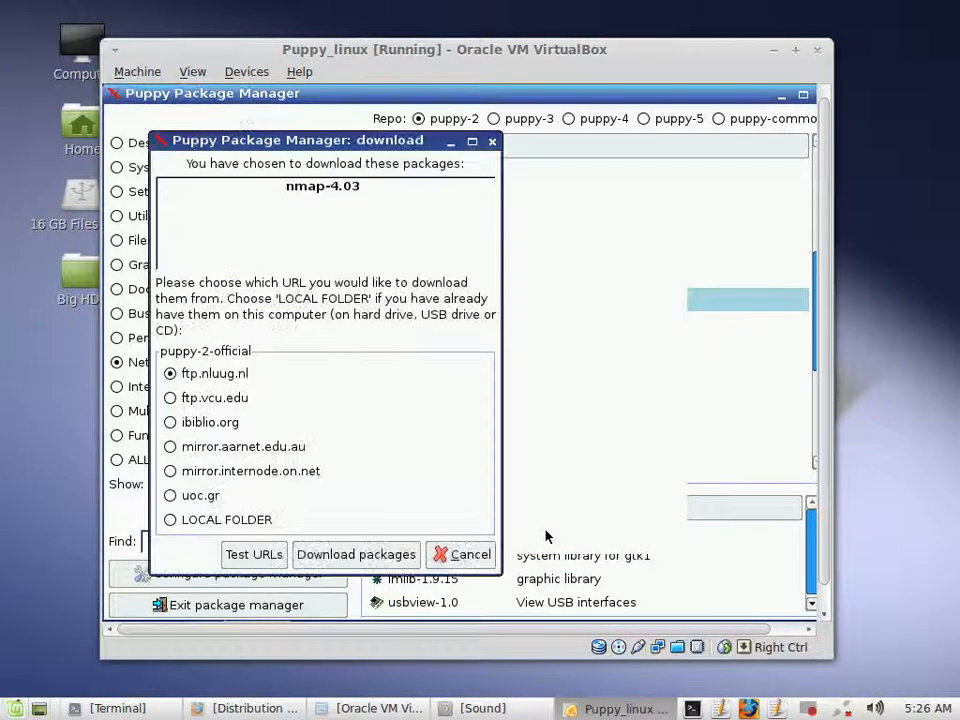
pyautogui.click(330, 556)
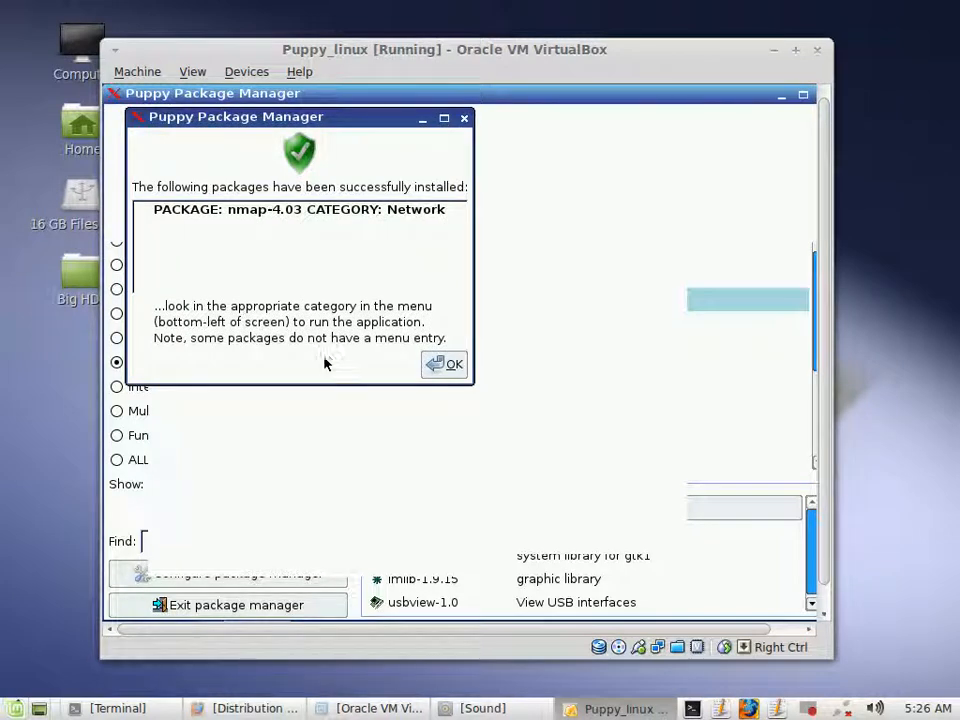
pyautogui.click(441, 364)
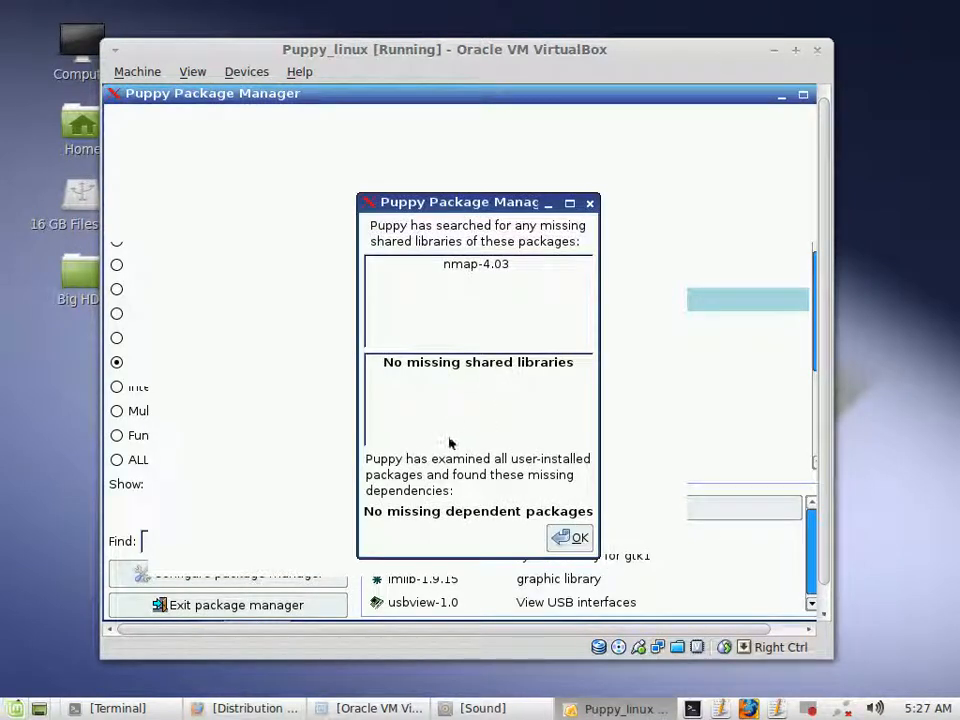
pyautogui.click(574, 540)
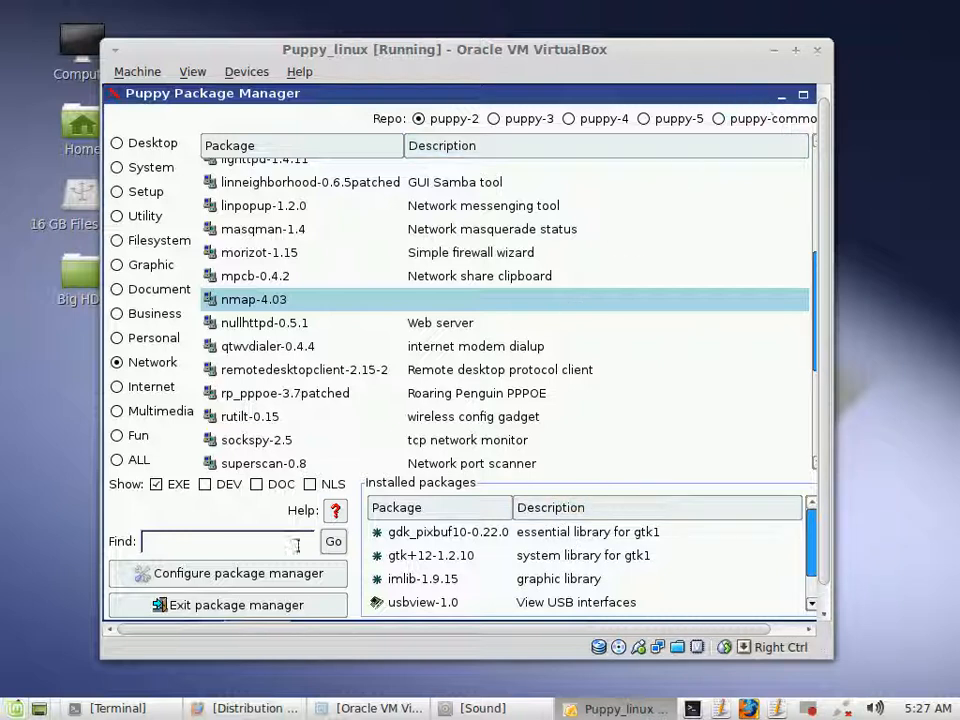
# Exit the package manager and look at the guest's shutdown options without choosing one
pyautogui.click(245, 608)
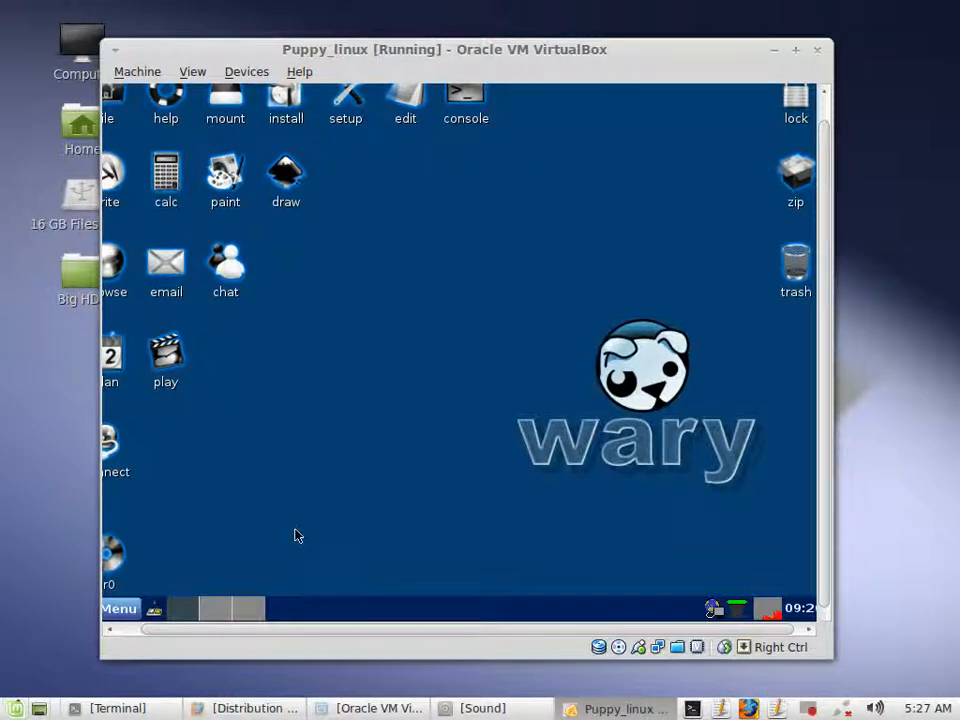
pyautogui.click(118, 612)
pyautogui.moveTo(125, 590)
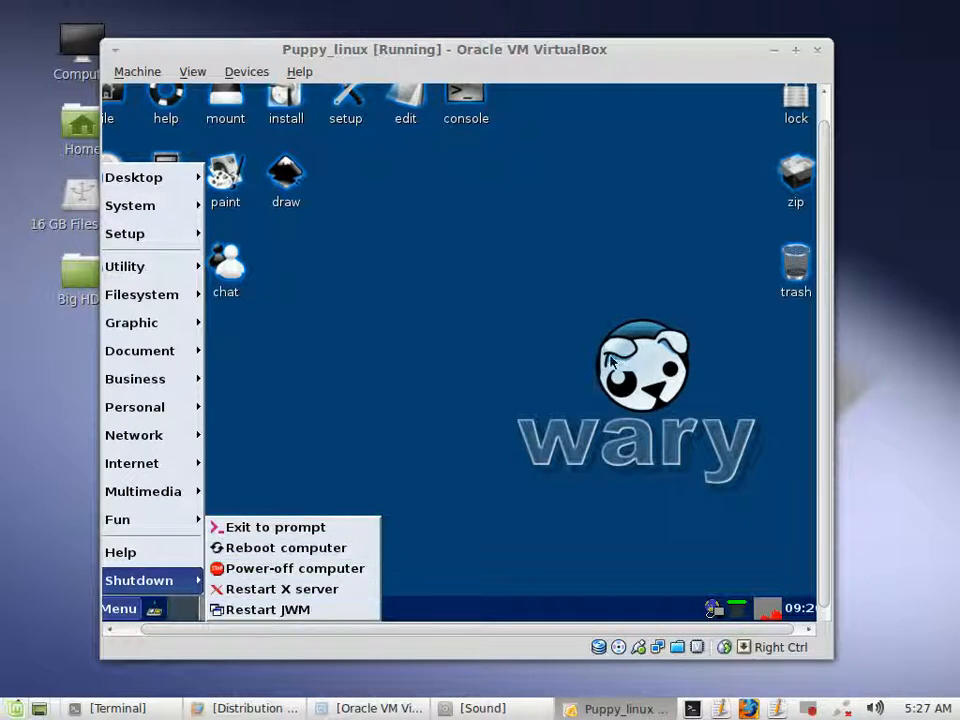
pyautogui.click(510, 364)
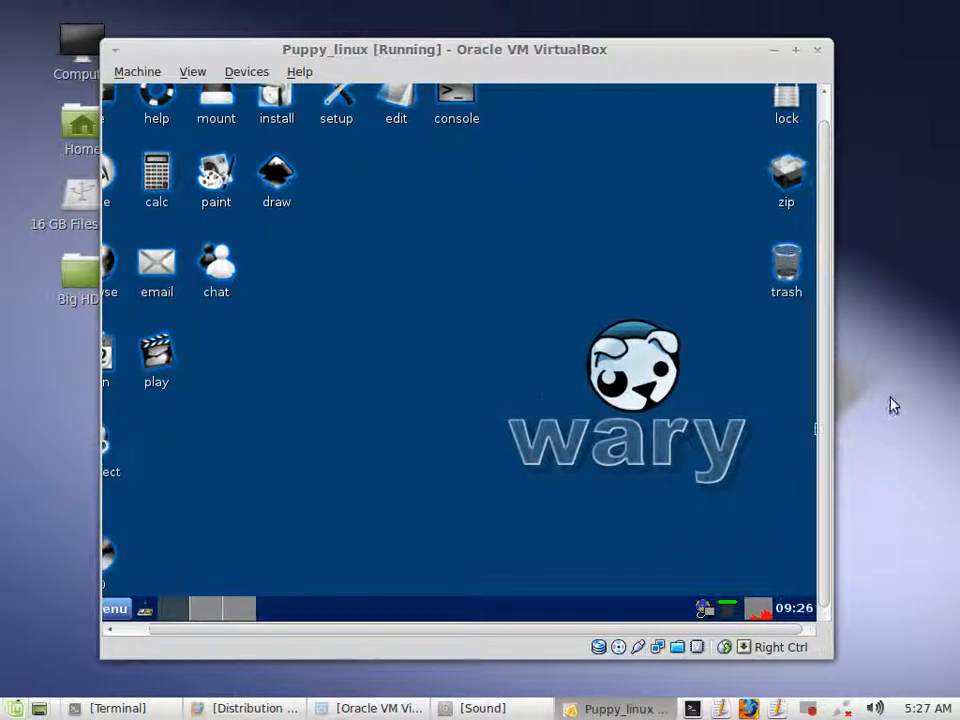
pyautogui.click(904, 398)
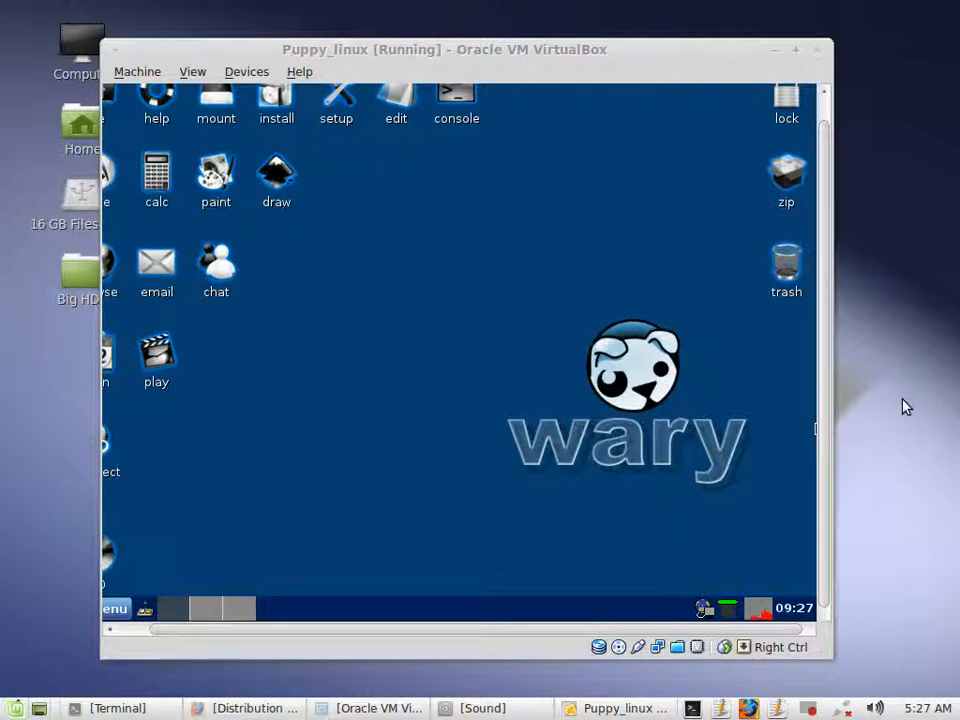